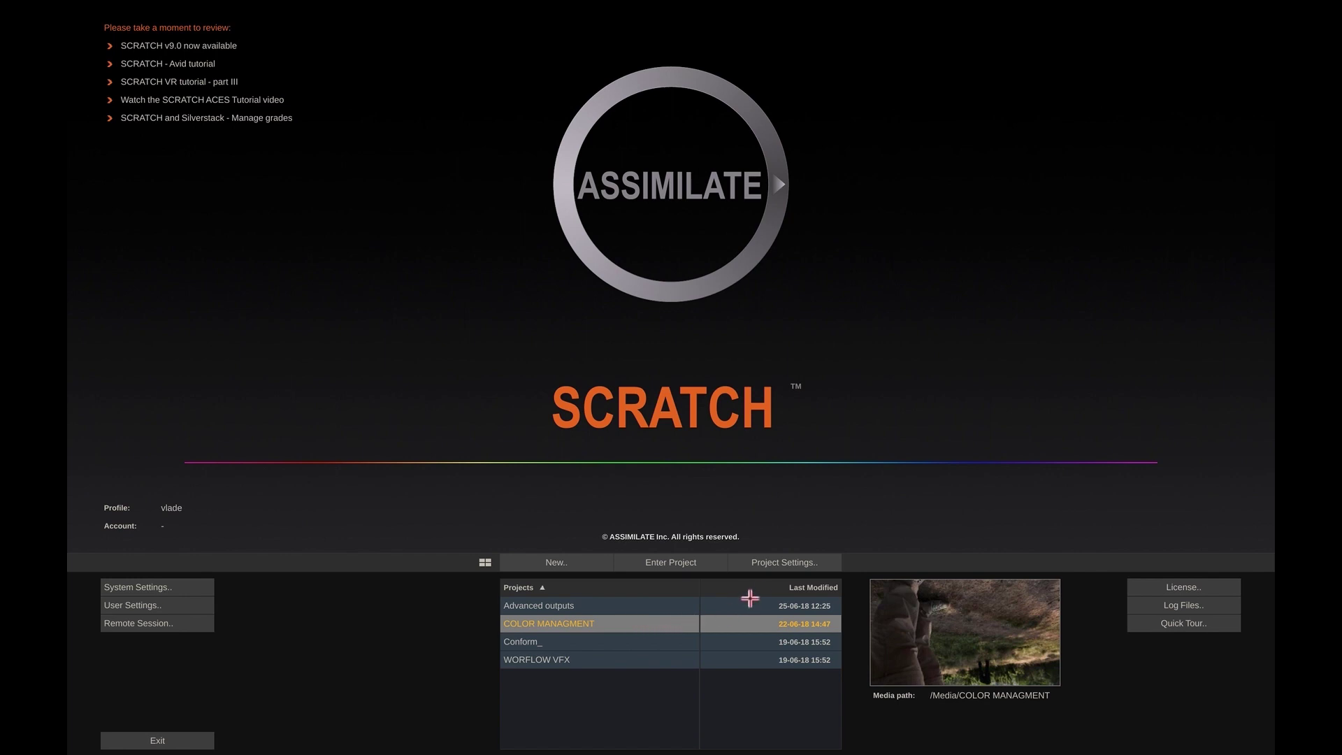
Open the COLOR MANAGMENT project settings, leave the output data format at Rec709, and confirm.
{"action": "left_click", "coordinate": [777, 563]}
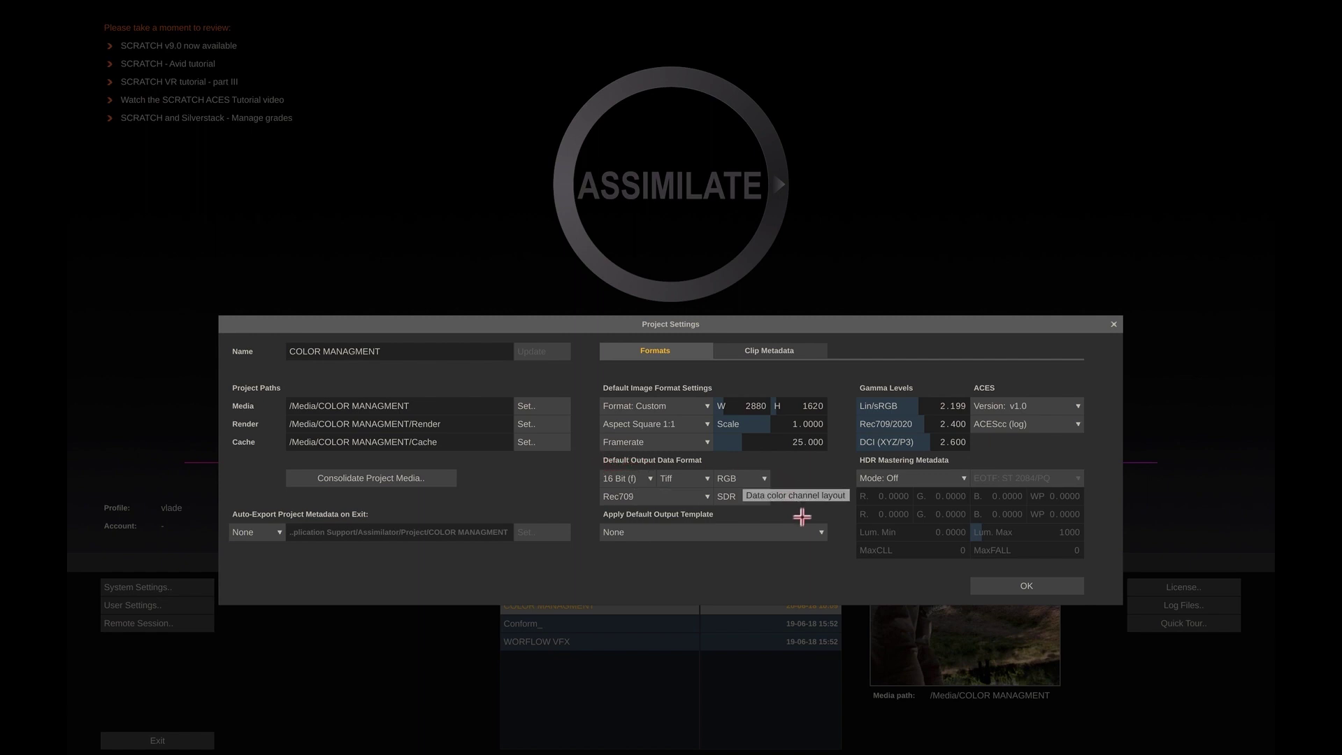
{"action": "left_click", "coordinate": [628, 498]}
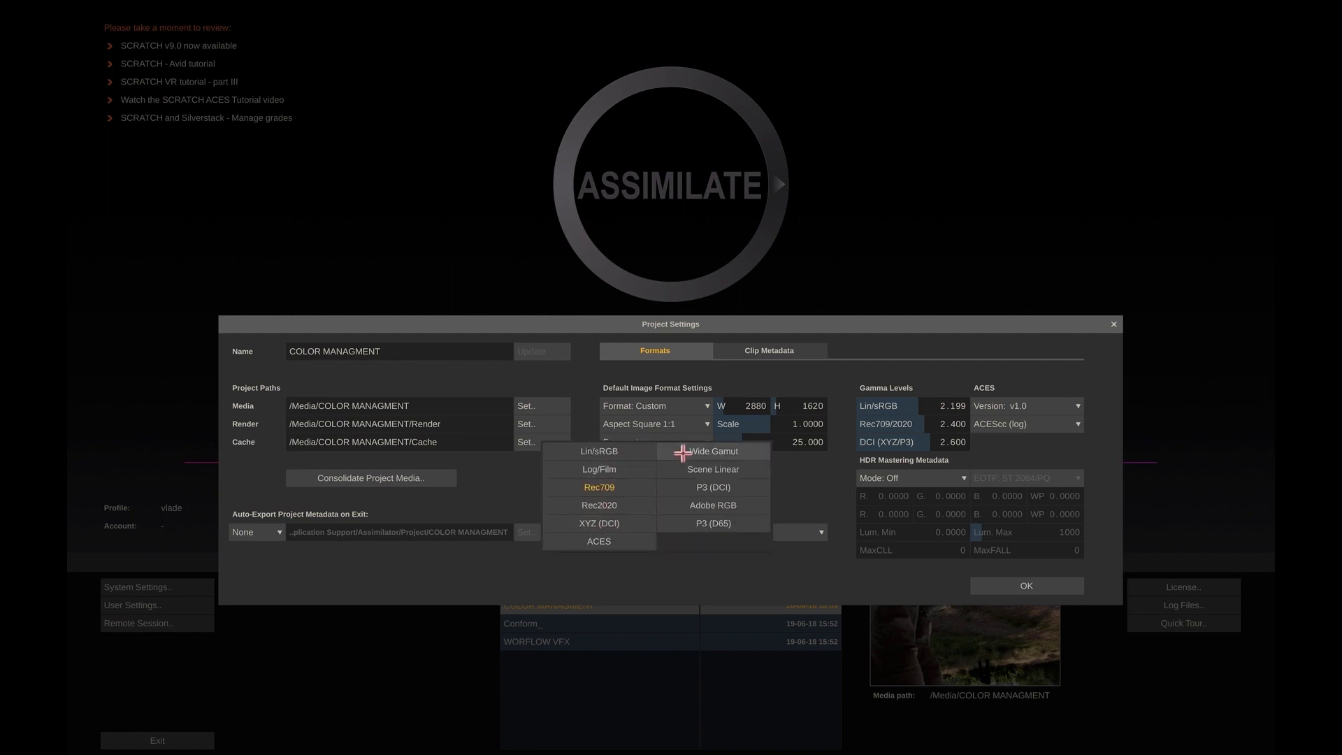
{"action": "left_click", "coordinate": [804, 482]}
{"action": "left_click", "coordinate": [1024, 586]}
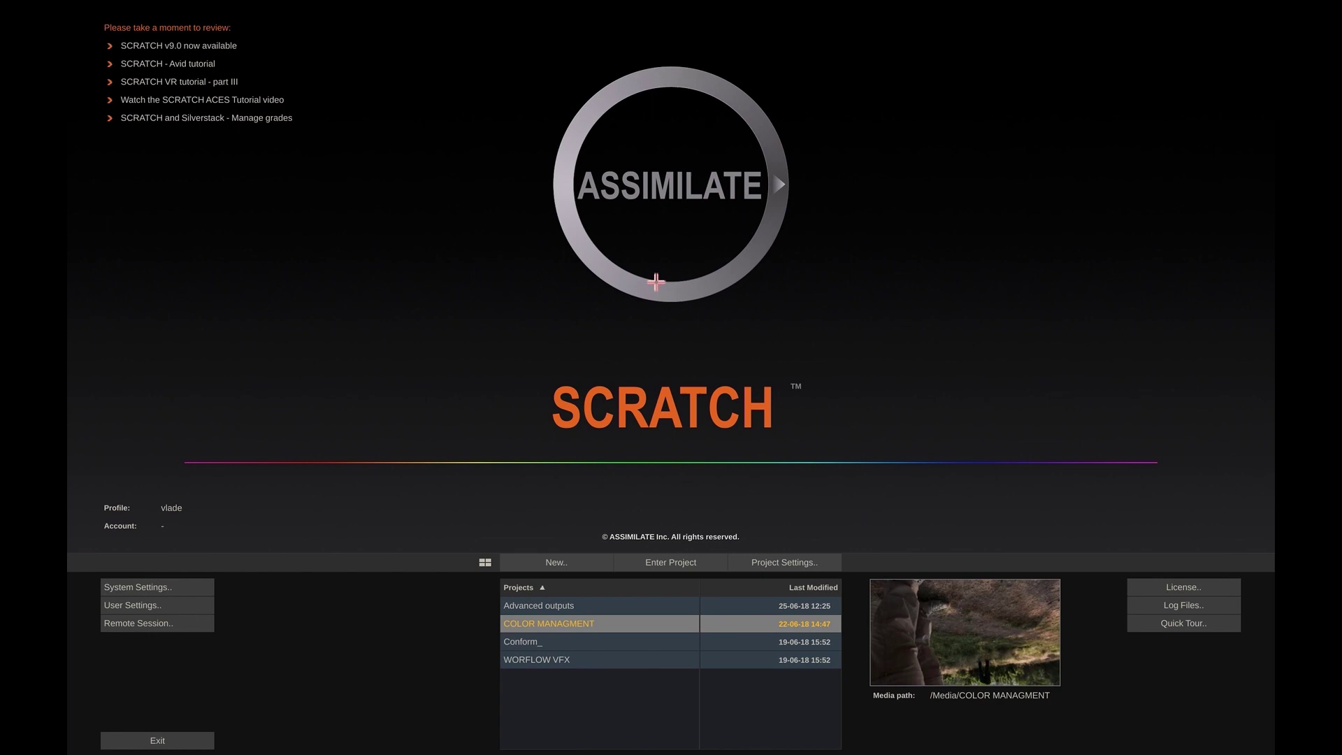
Enter the COLOR MANAGMENT project and step through its first clips to see their sources.
{"action": "double_click", "coordinate": [627, 627]}
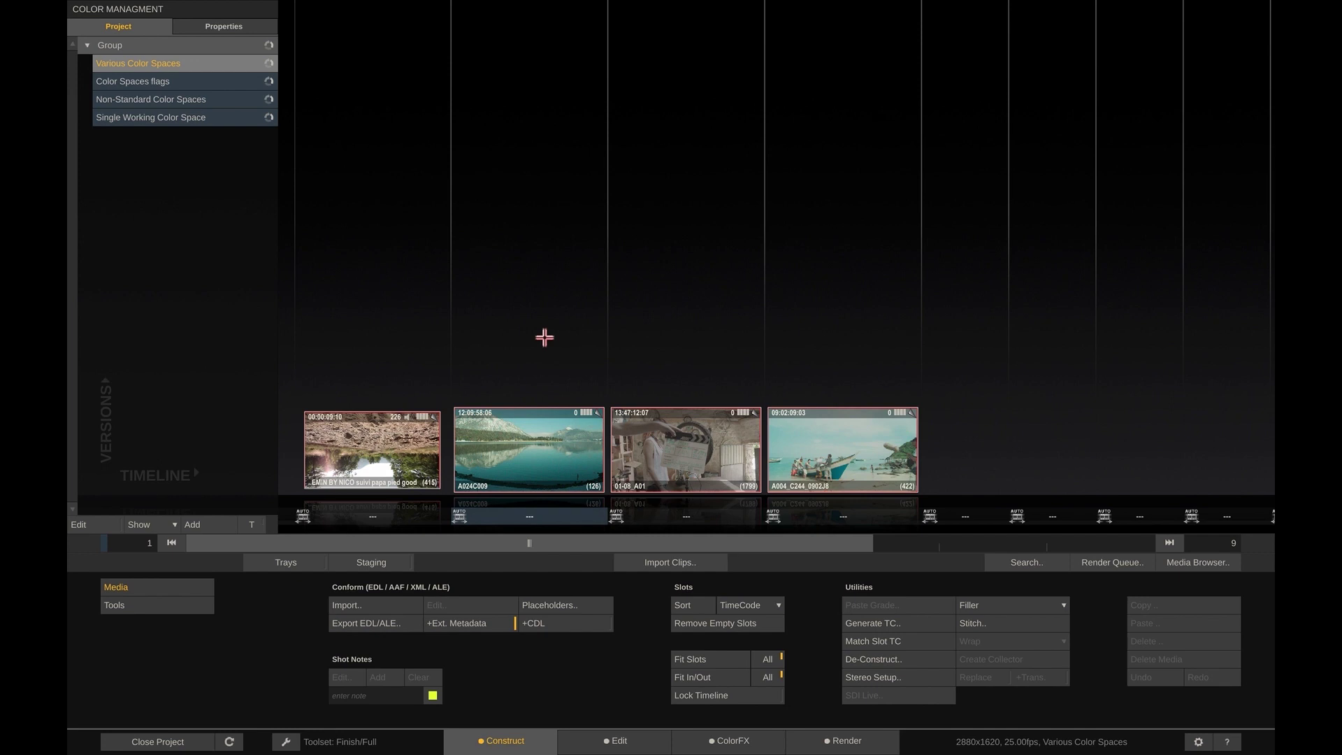
{"action": "left_click", "coordinate": [420, 418]}
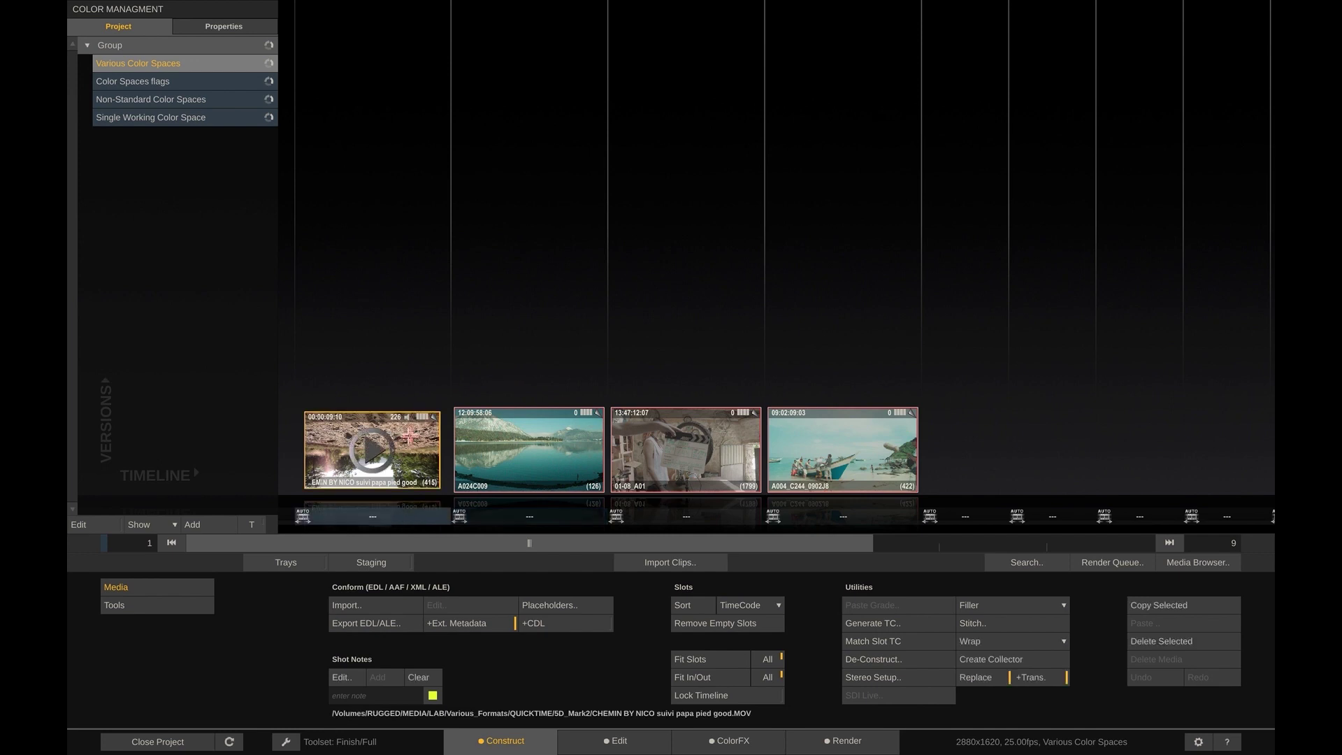
{"action": "key", "text": "Right"}
{"action": "key", "text": "Right"}
{"action": "key", "text": "Right"}
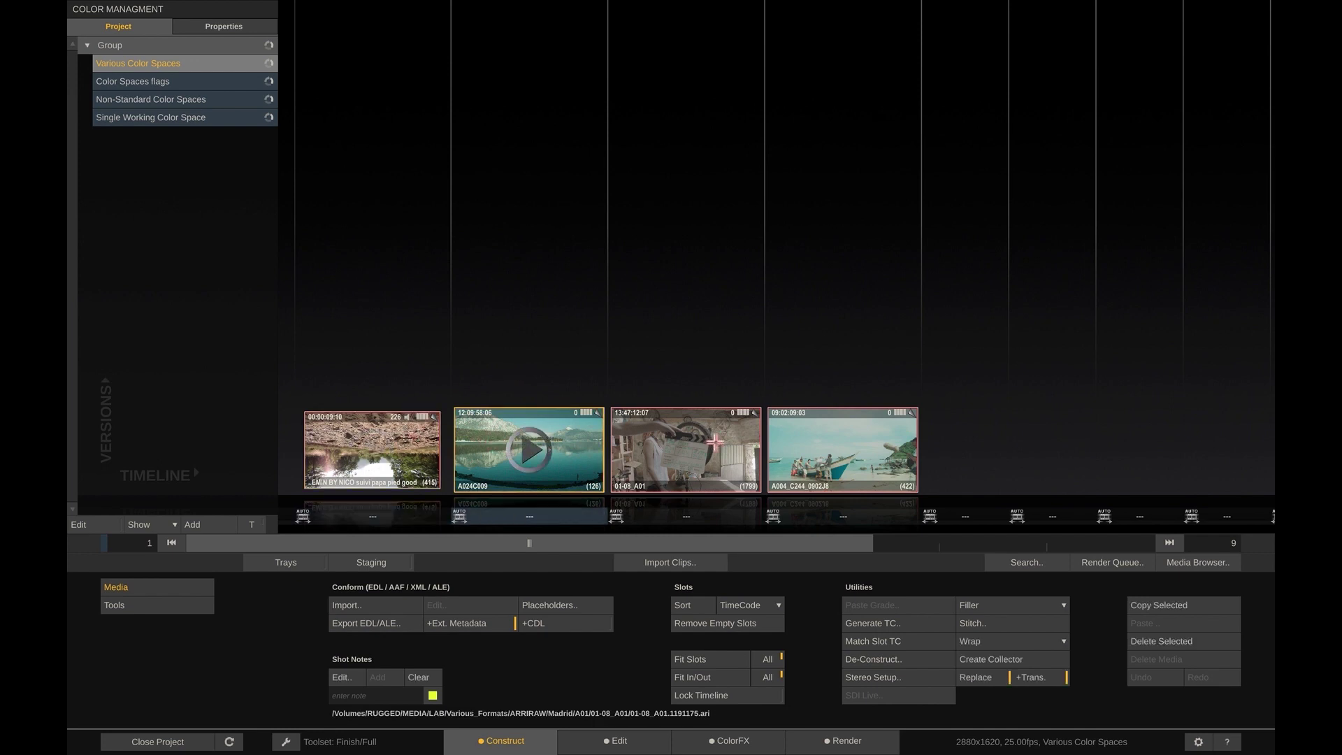
{"action": "key", "text": "Left"}
{"action": "key", "text": "Left"}
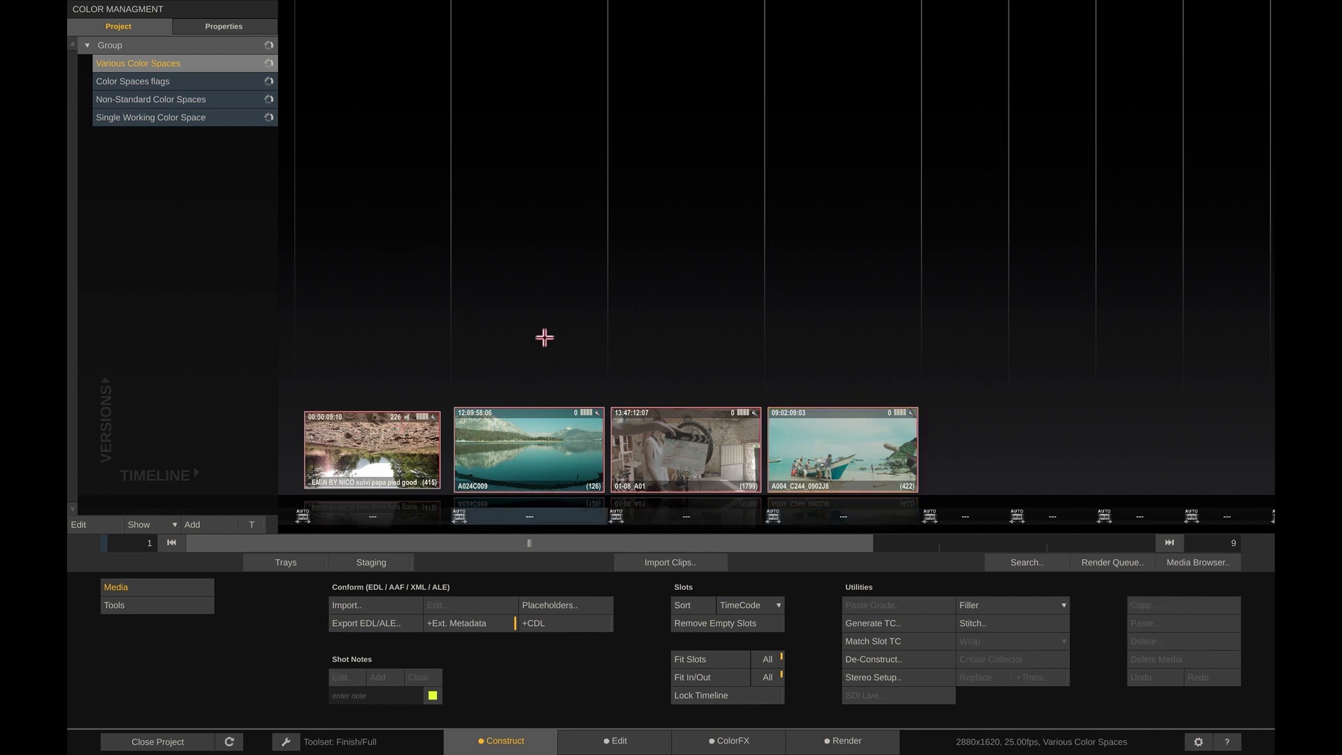
Glance at the render output tree, then select the first clip, A024C009 and A004_C244_0902J8.
{"action": "left_click", "coordinate": [857, 740]}
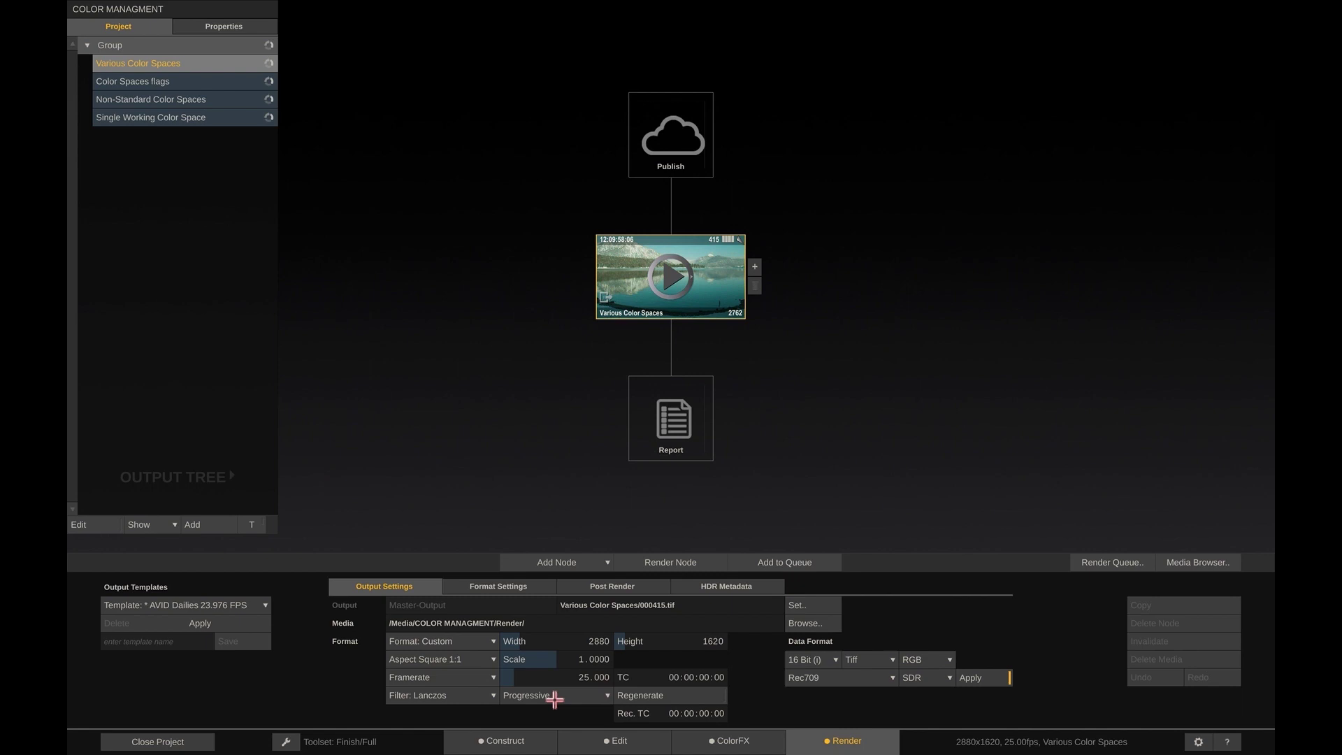
{"action": "left_click", "coordinate": [502, 742]}
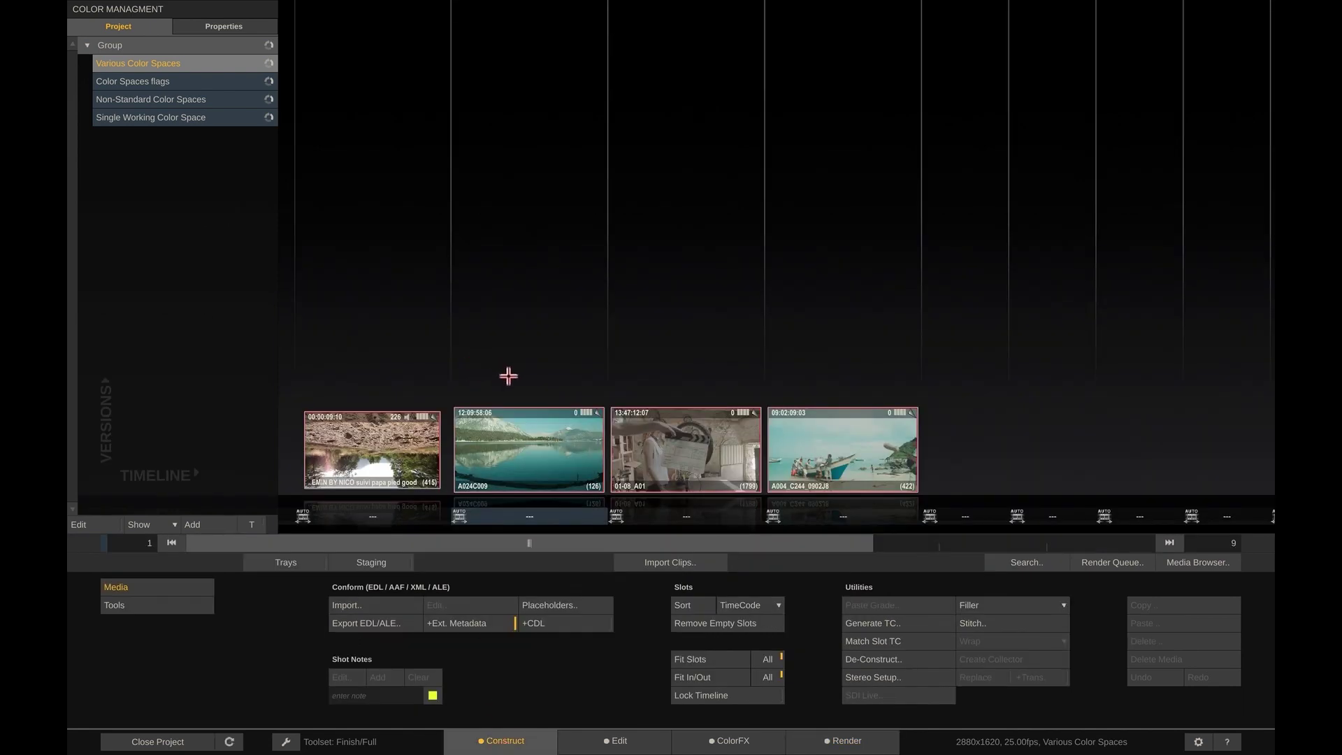
{"action": "left_click", "coordinate": [410, 438]}
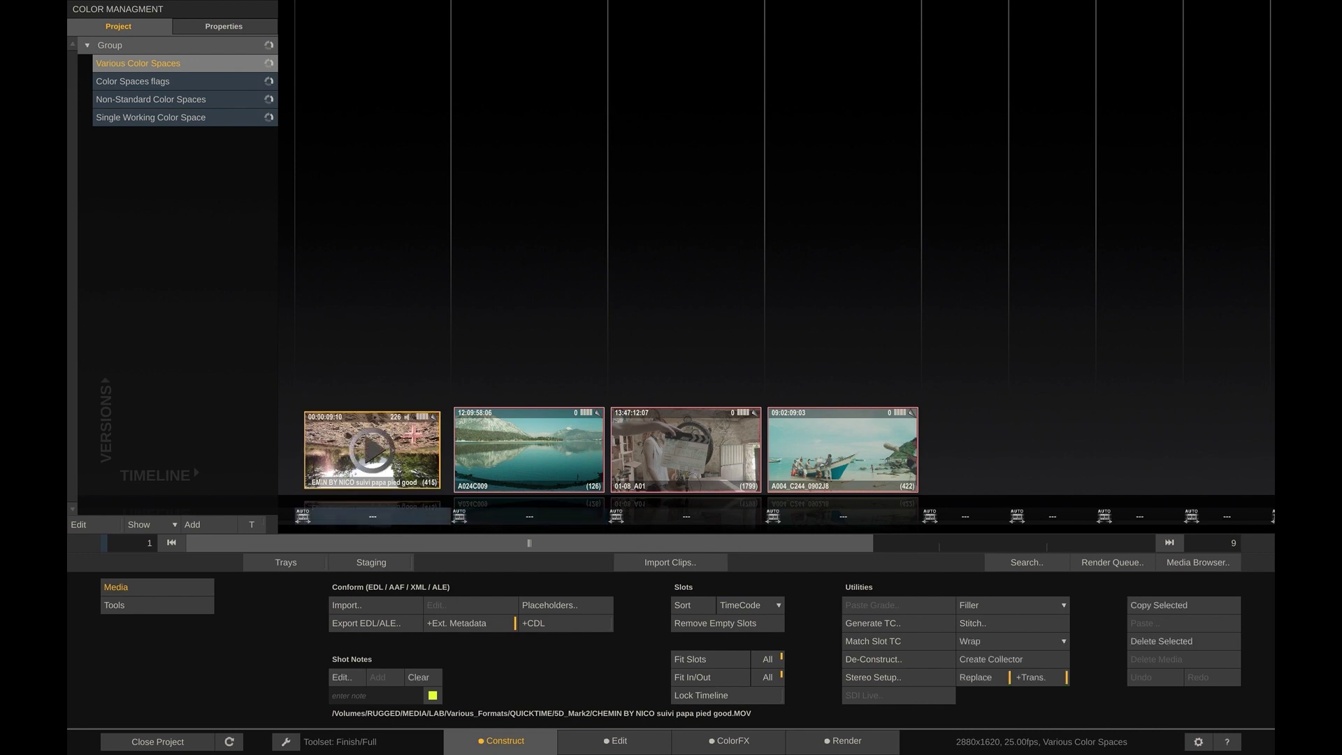
{"action": "left_click", "coordinate": [501, 440]}
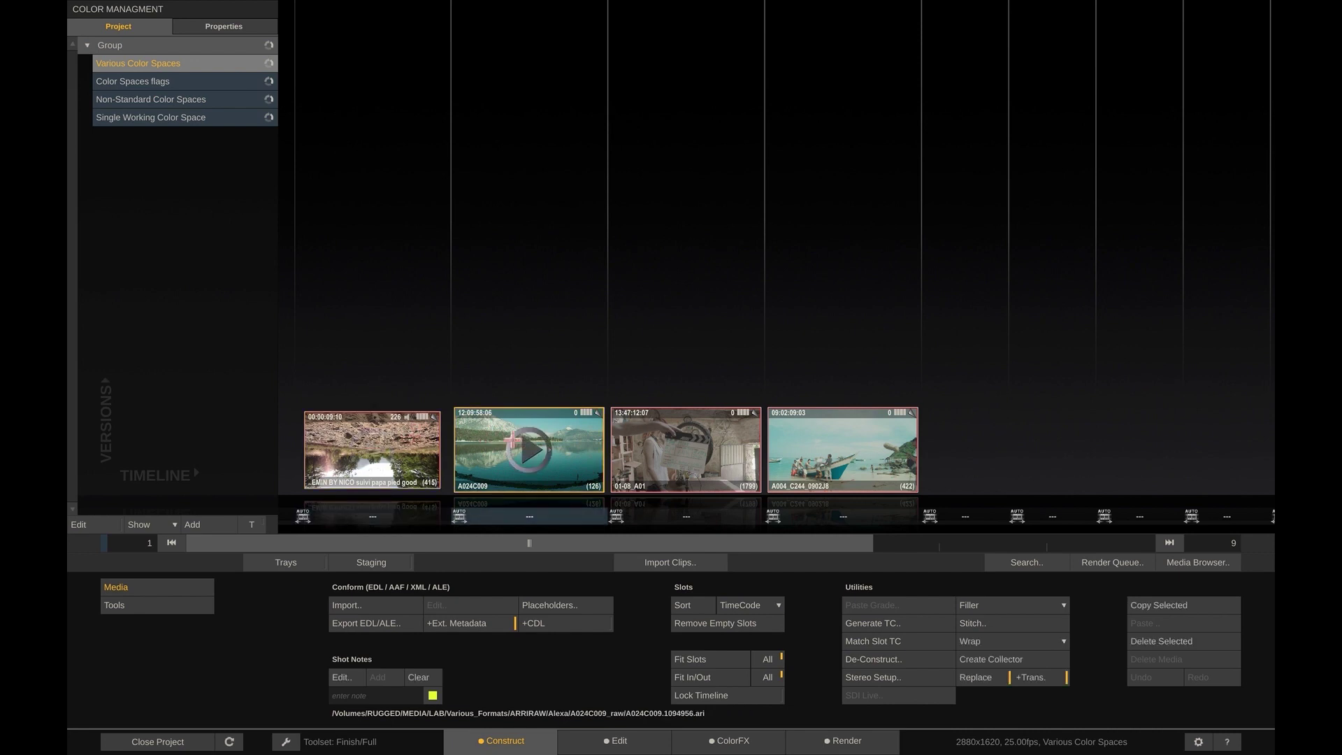
{"action": "left_click", "coordinate": [842, 448]}
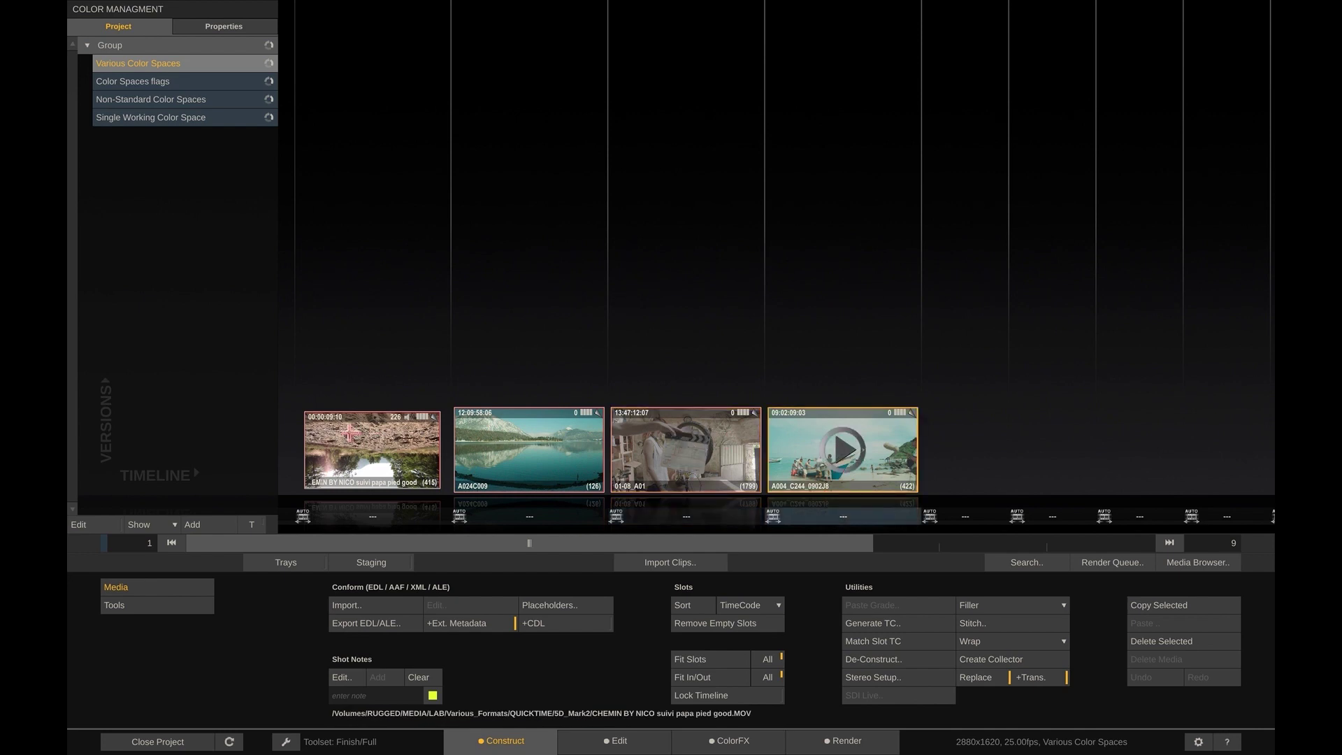
Widen the metadata panel and flag the first clip's colour space as Rec709.
{"action": "key", "text": "Home"}
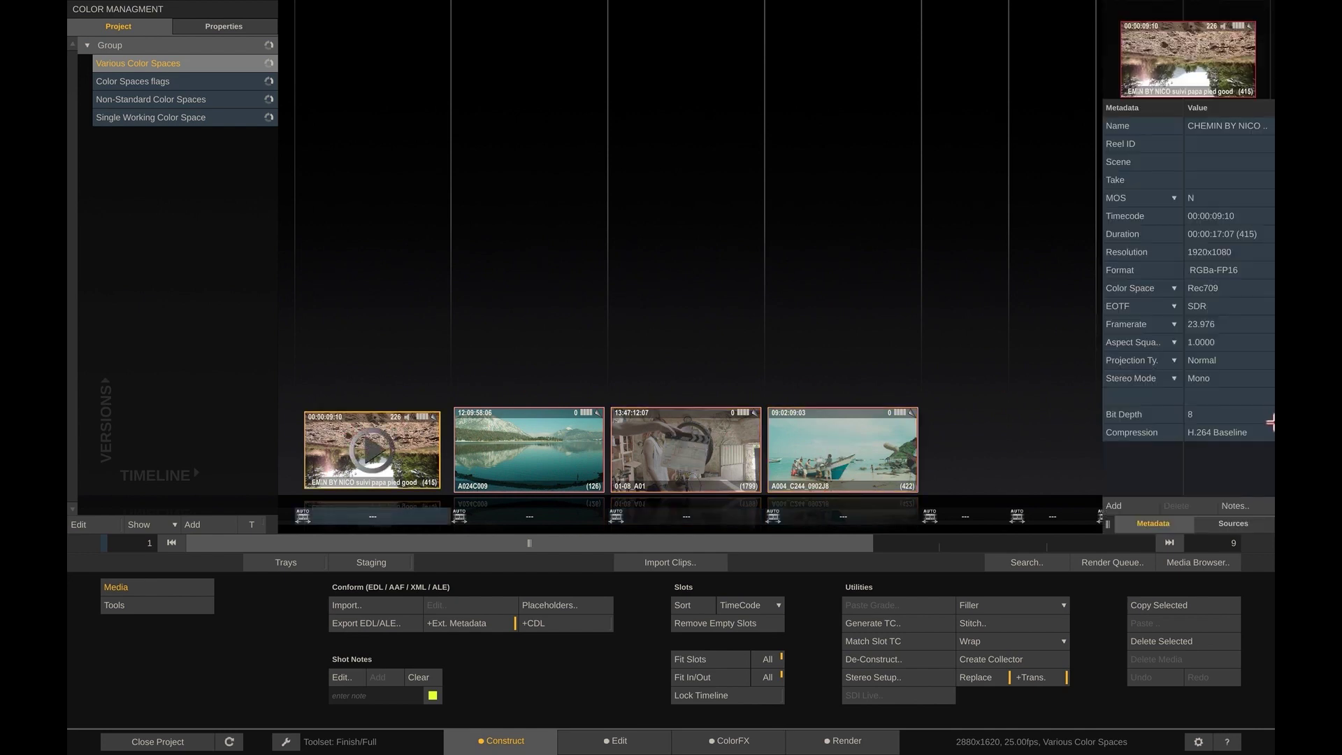
{"action": "left_click_drag", "start_coordinate": [1103, 521], "coordinate": [996, 523]}
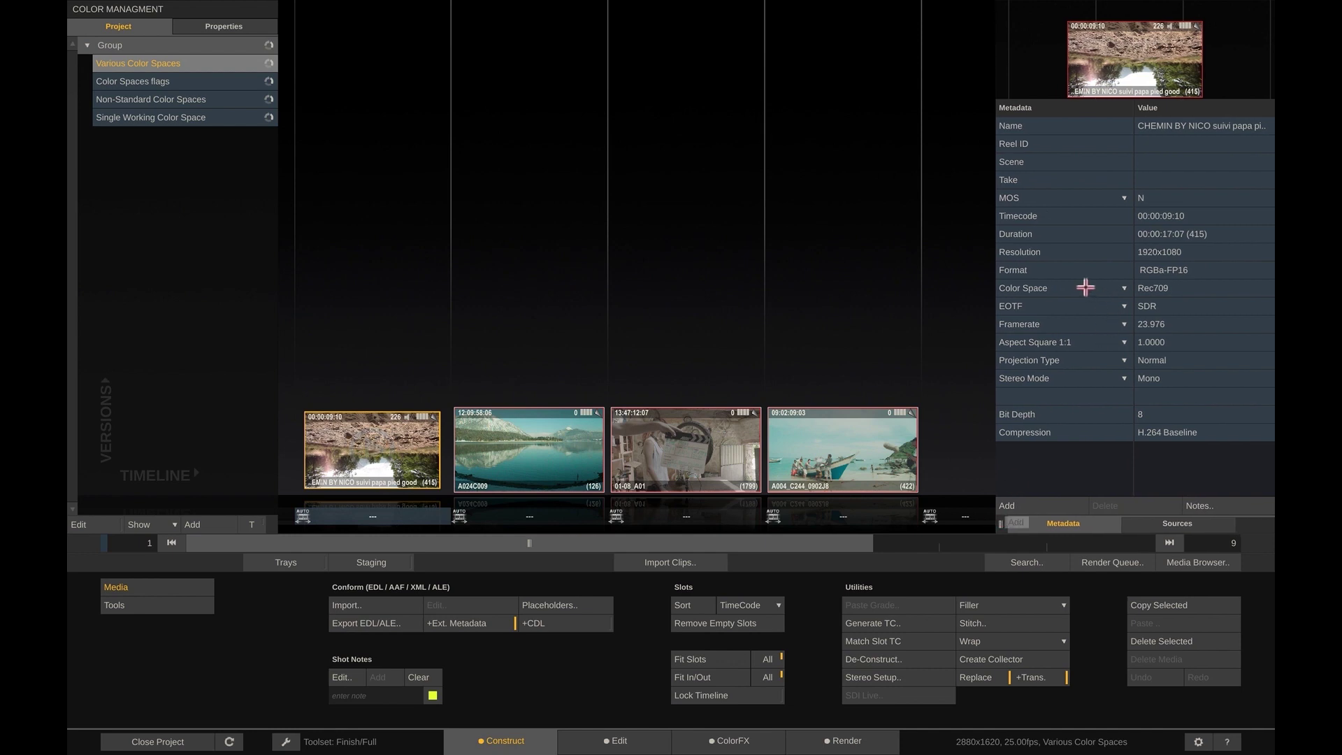
{"action": "left_click", "coordinate": [1054, 291]}
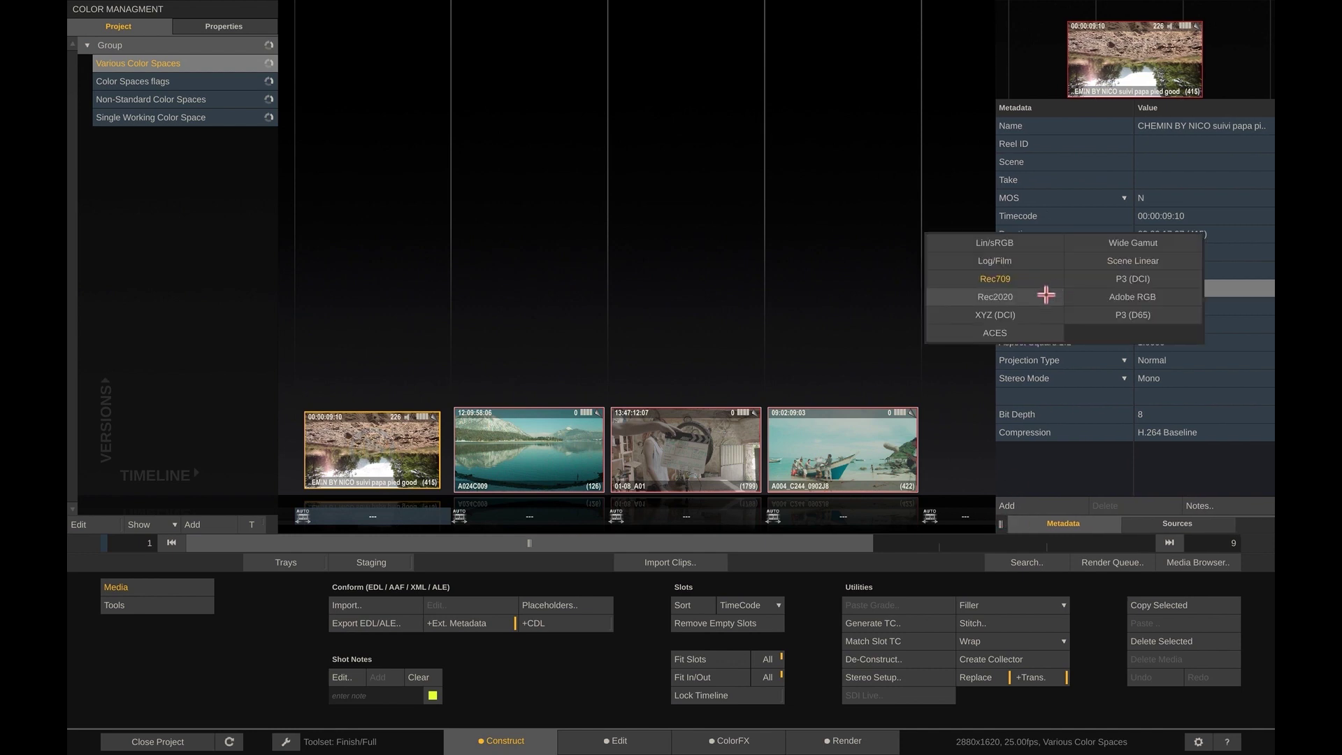
{"action": "left_click", "coordinate": [1003, 280]}
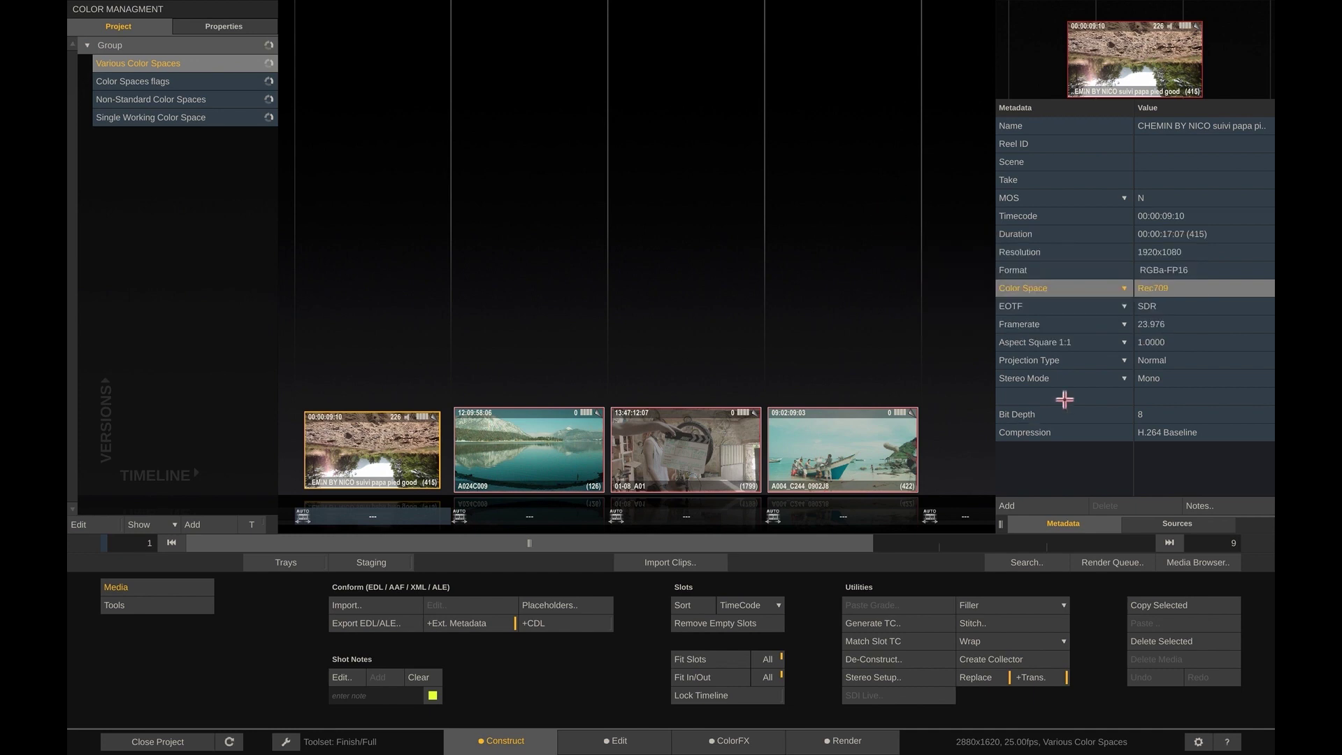
Check the colour-space flags of 01-08_A01, A004_C244_0902J8 and A024C009, then delete an empty timeline slot.
{"action": "left_click", "coordinate": [672, 446]}
{"action": "scroll", "coordinate": [1085, 380], "scroll_direction": "down", "scroll_amount": 1}
{"action": "scroll", "coordinate": [1086, 379], "scroll_direction": "down", "scroll_amount": 4}
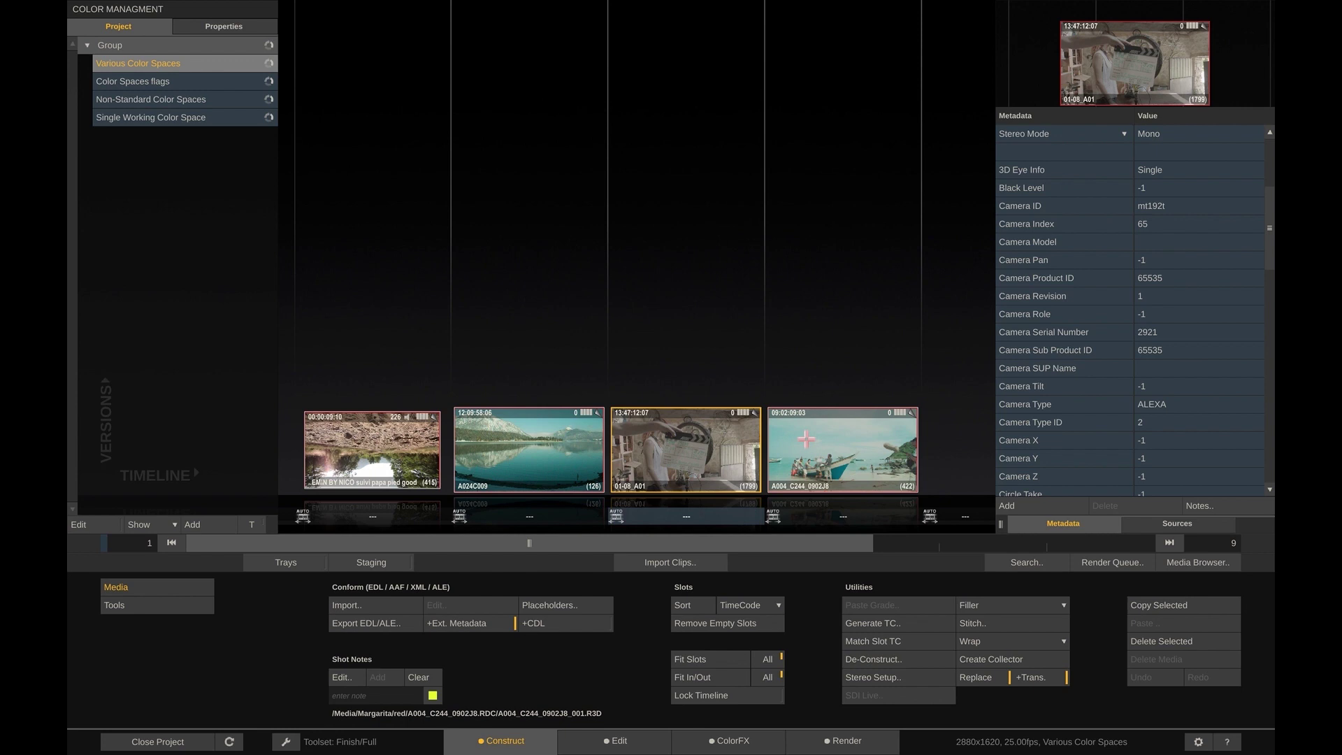
{"action": "left_click", "coordinate": [809, 439]}
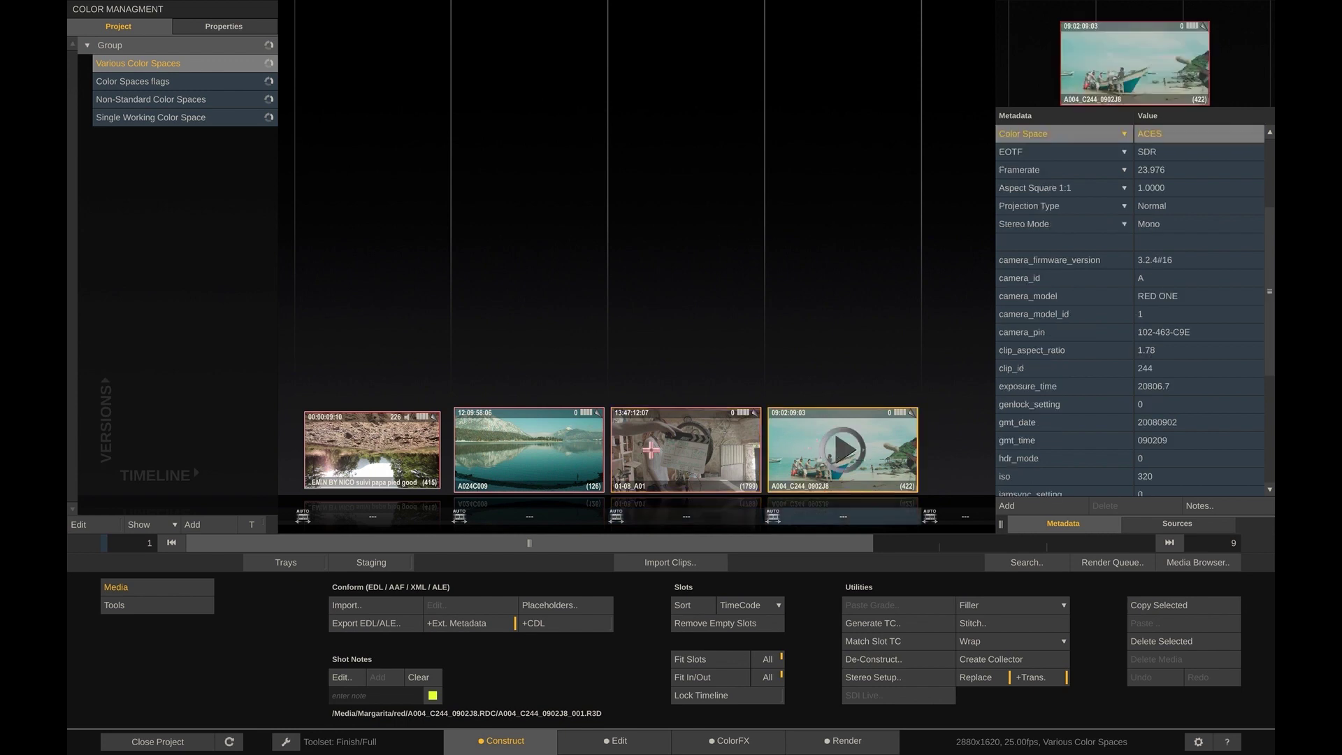
{"action": "left_click", "coordinate": [388, 443]}
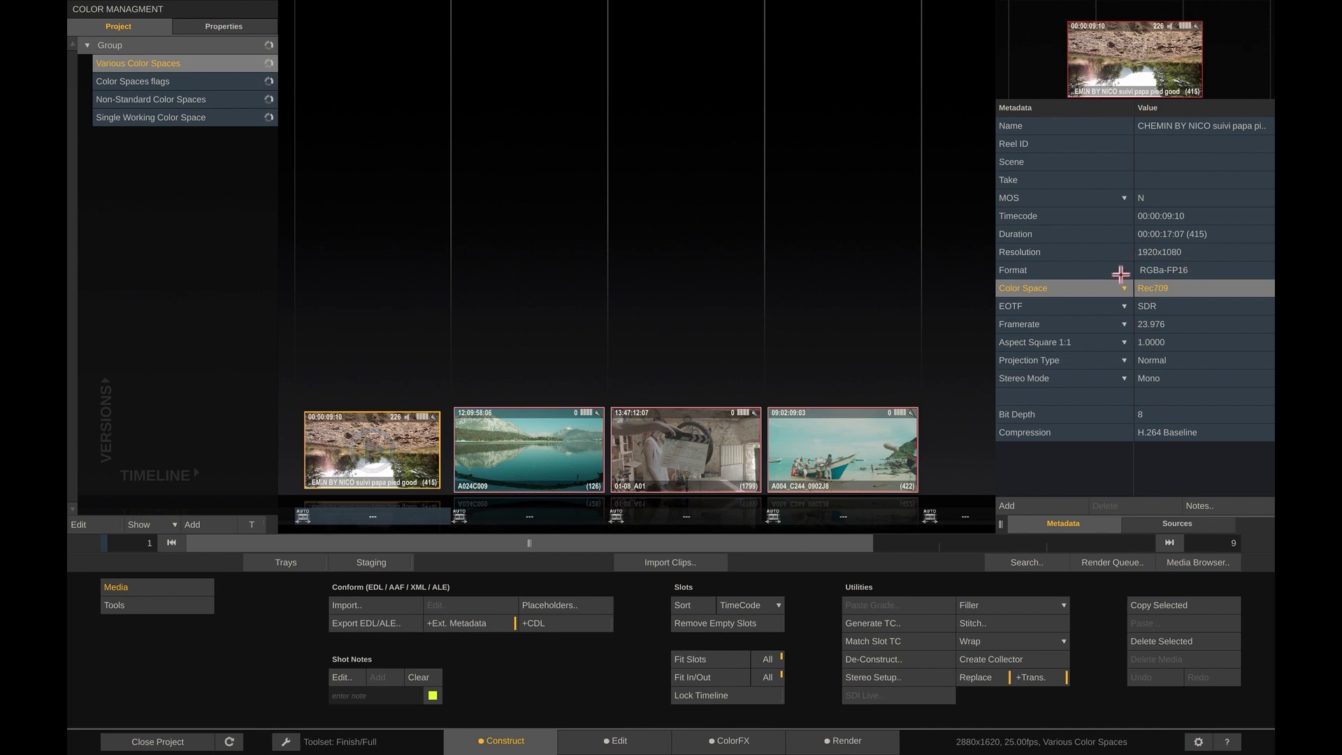
{"action": "left_click", "coordinate": [572, 418]}
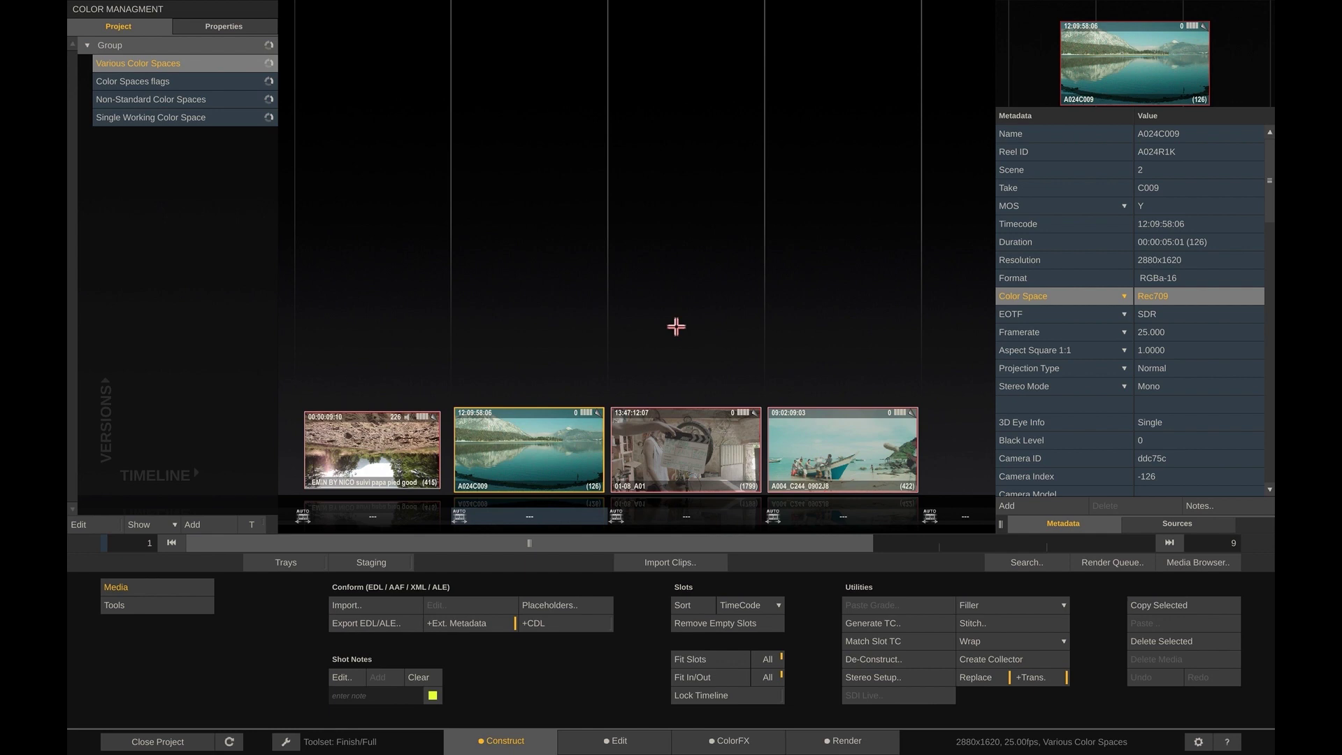
{"action": "key", "text": "Delete"}
Import XYZ_A005_C021 with XYZ (DCI) as the default colour space into the fifth slot and view its metadata.
{"action": "left_click", "coordinate": [686, 559]}
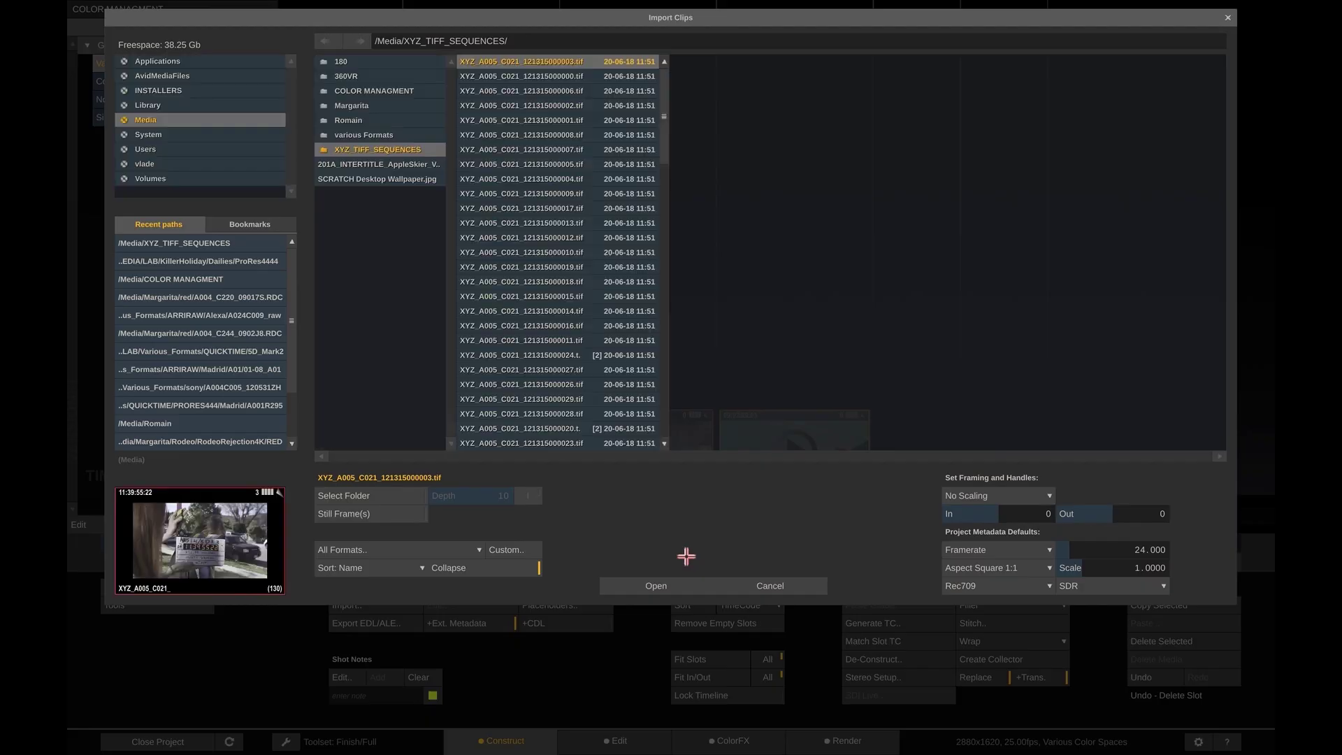
{"action": "left_click", "coordinate": [1024, 585]}
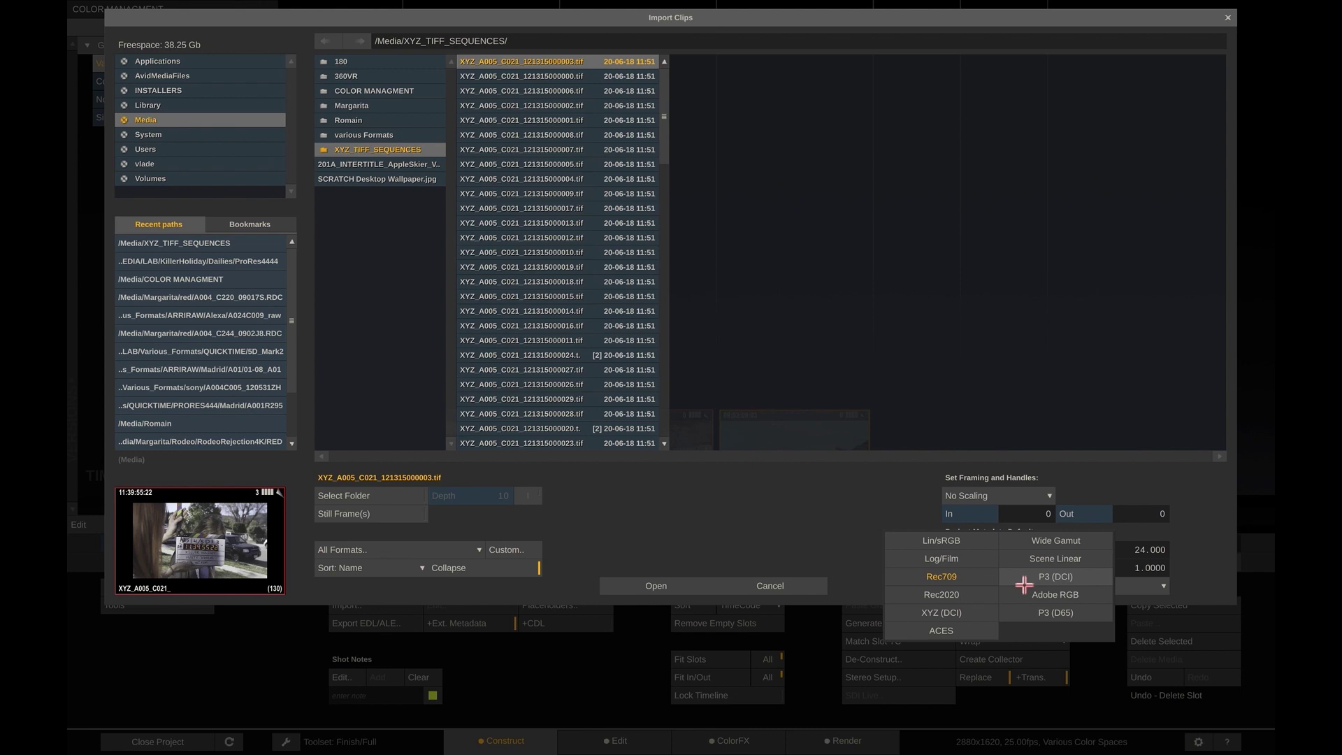
{"action": "left_click", "coordinate": [974, 613]}
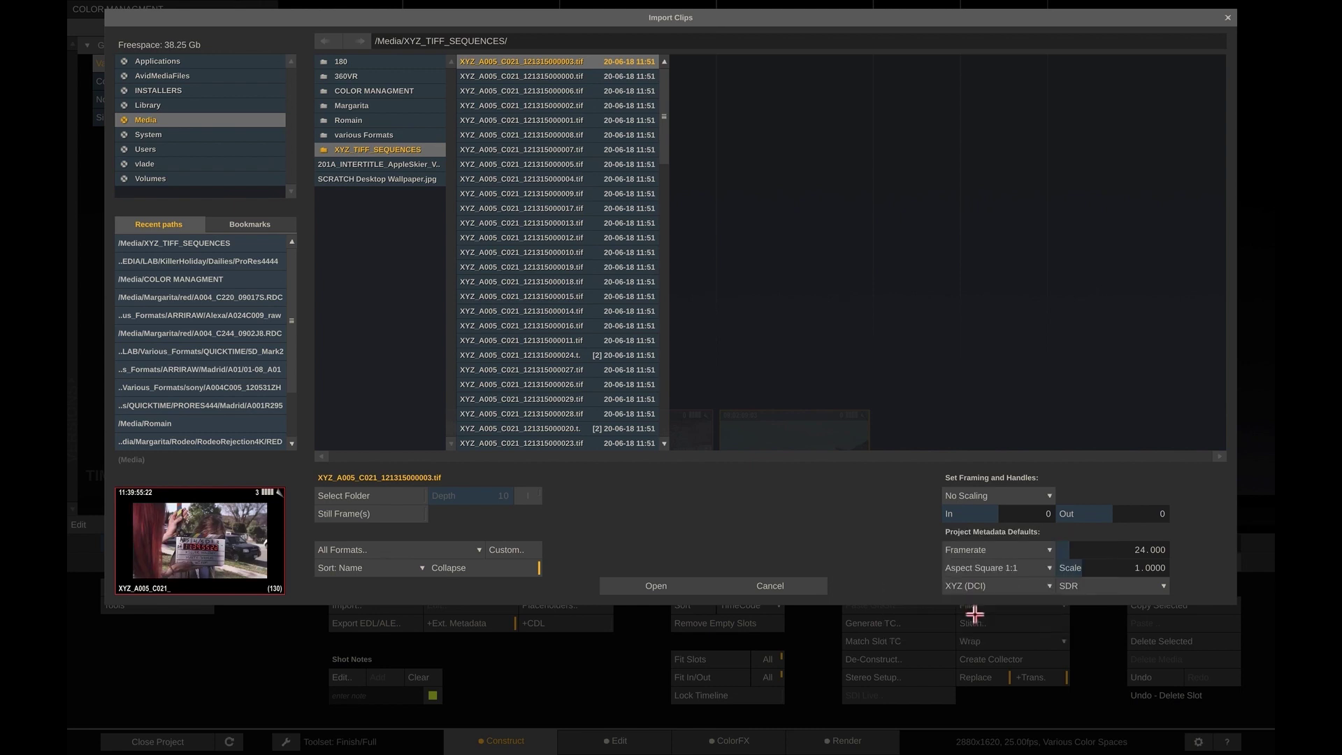
{"action": "left_click", "coordinate": [656, 586]}
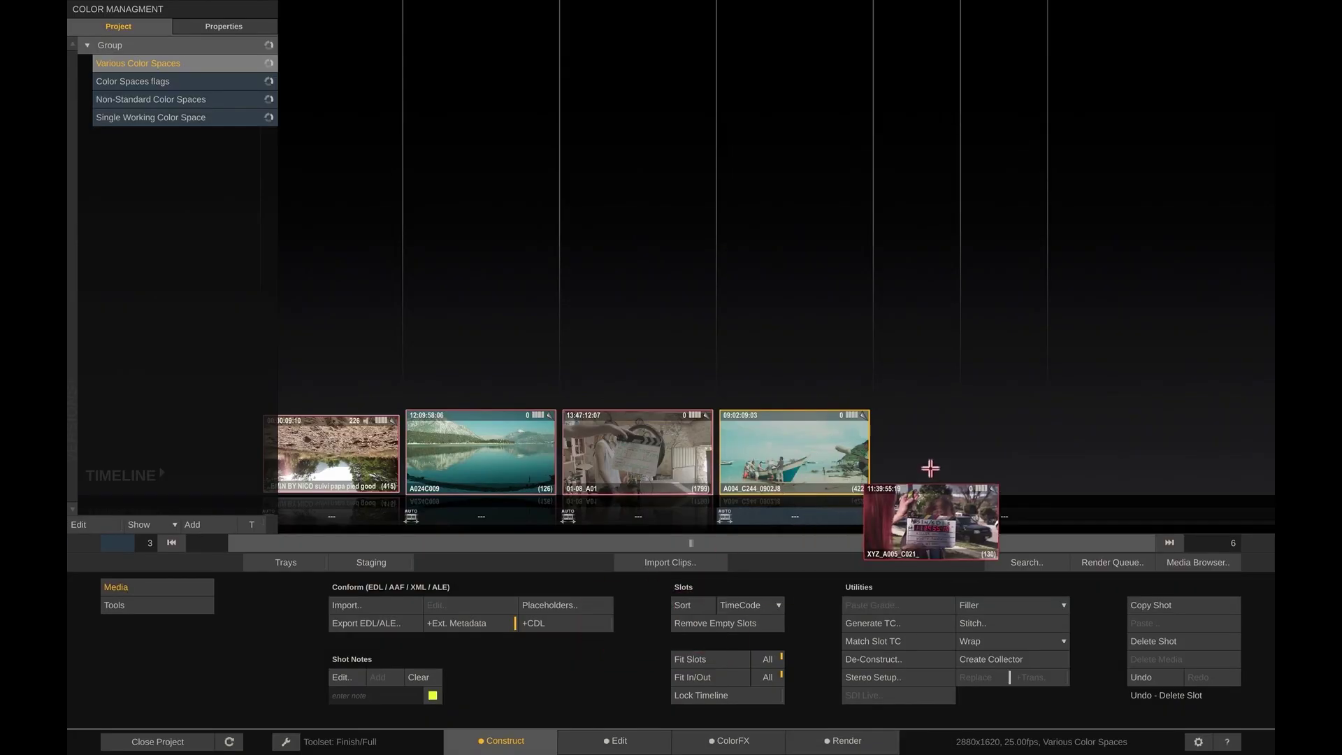
{"action": "left_click", "coordinate": [933, 454]}
{"action": "left_click", "coordinate": [927, 447]}
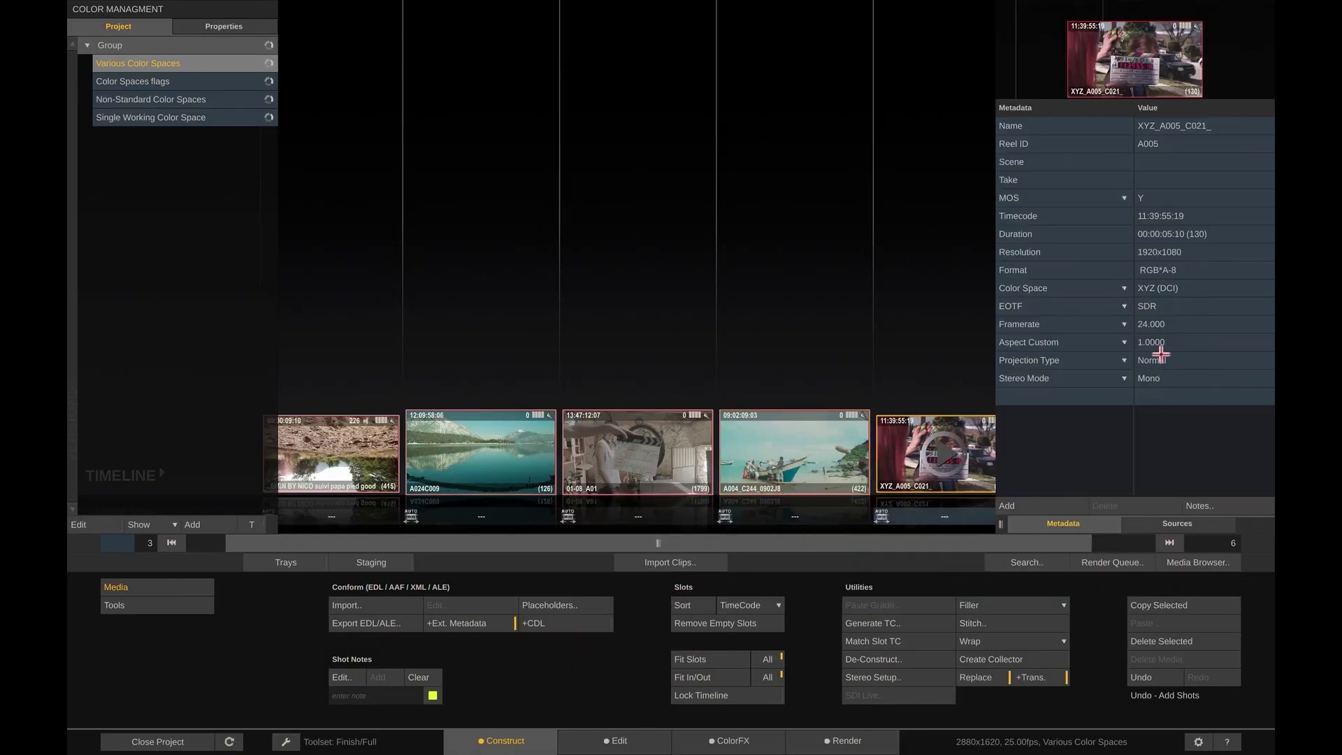
Compare the master output's OpenEXR P3 (DCI) format with the Tiff Rec709 Output node, then return to the timeline.
{"action": "left_click", "coordinate": [844, 741]}
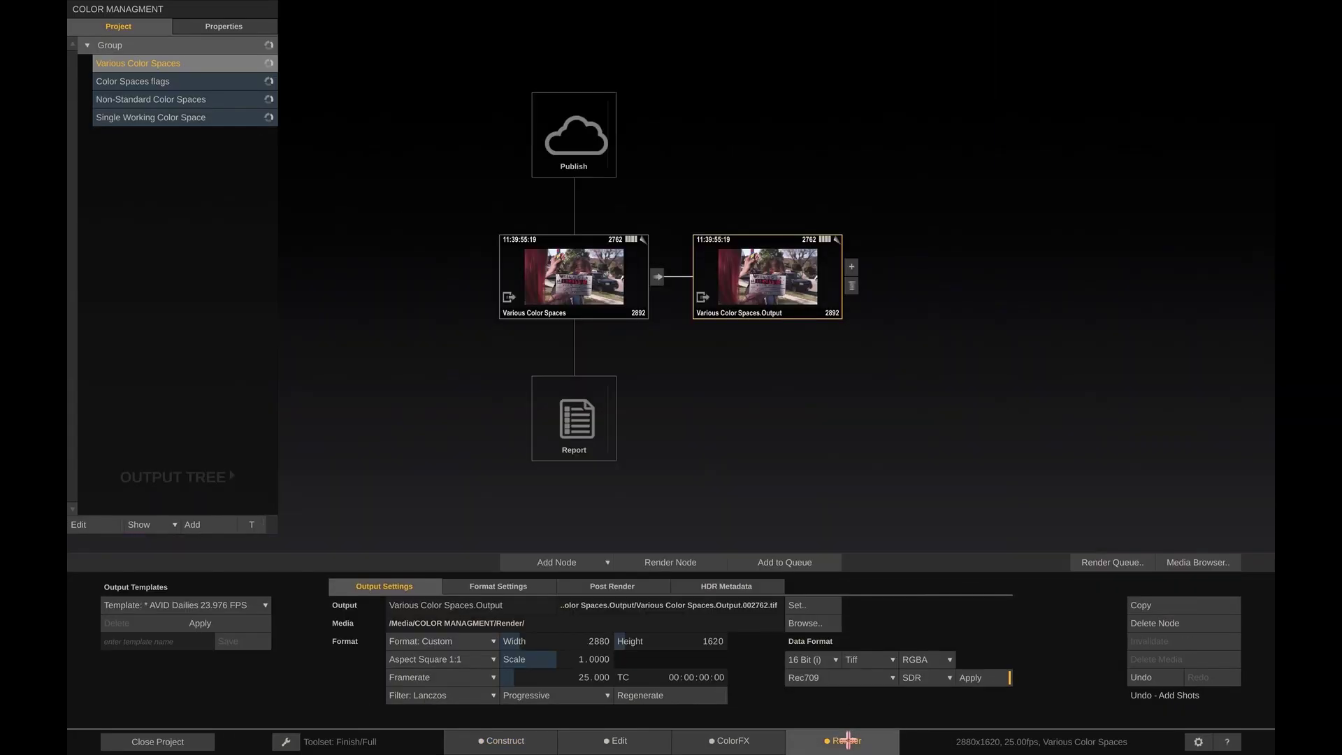
{"action": "left_click", "coordinate": [580, 269]}
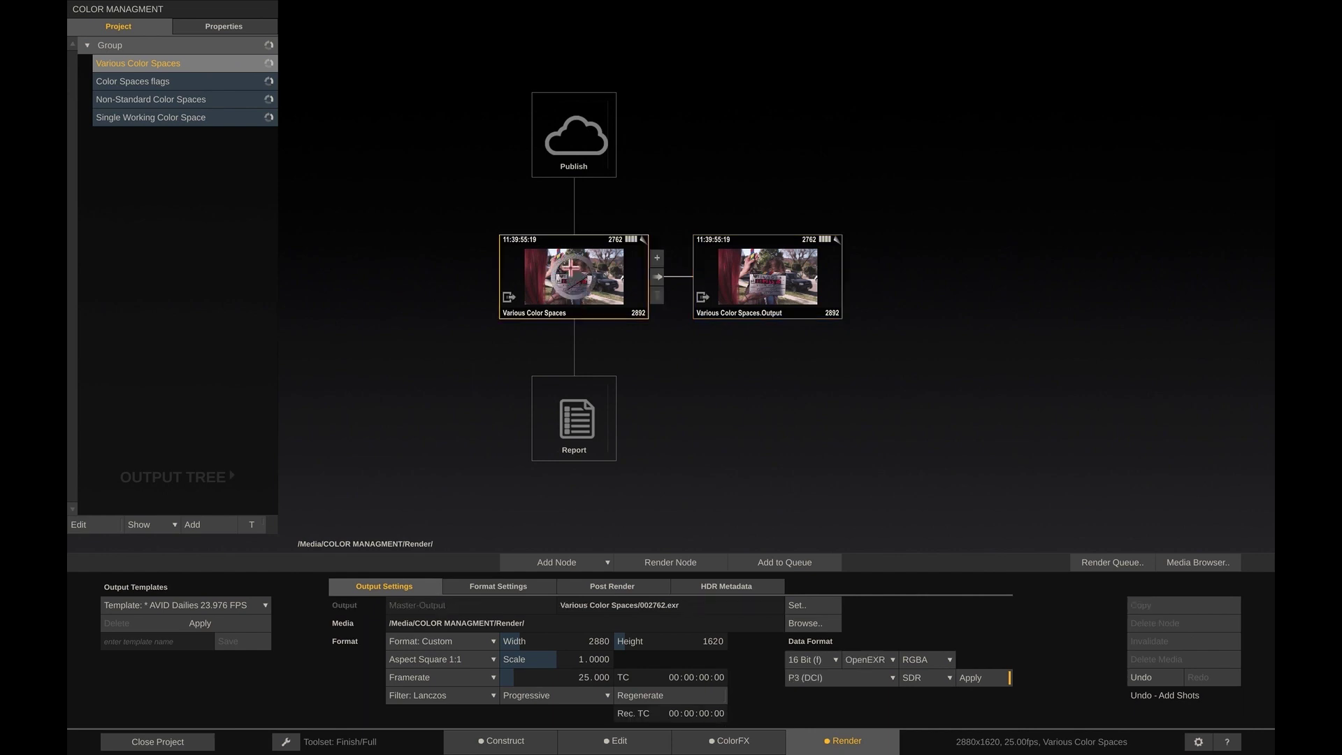
{"action": "left_click", "coordinate": [763, 264]}
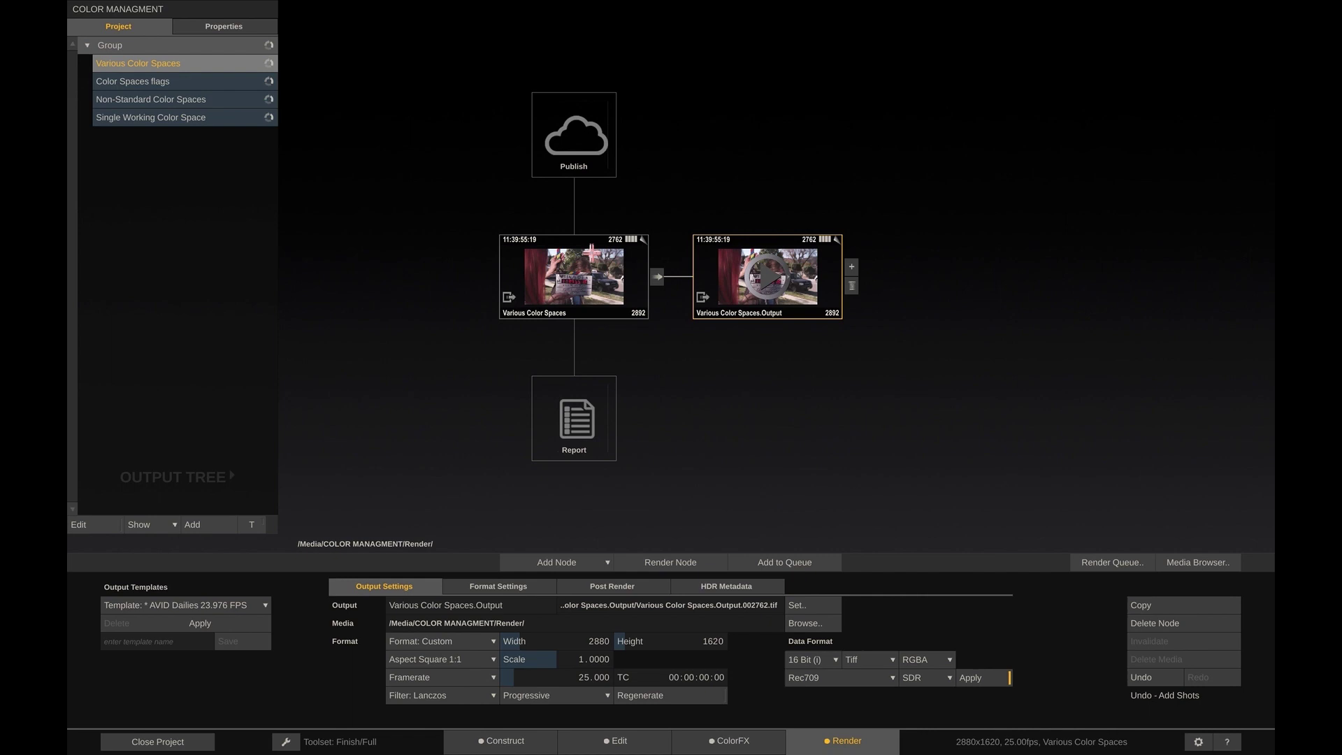
{"action": "left_click", "coordinate": [594, 293]}
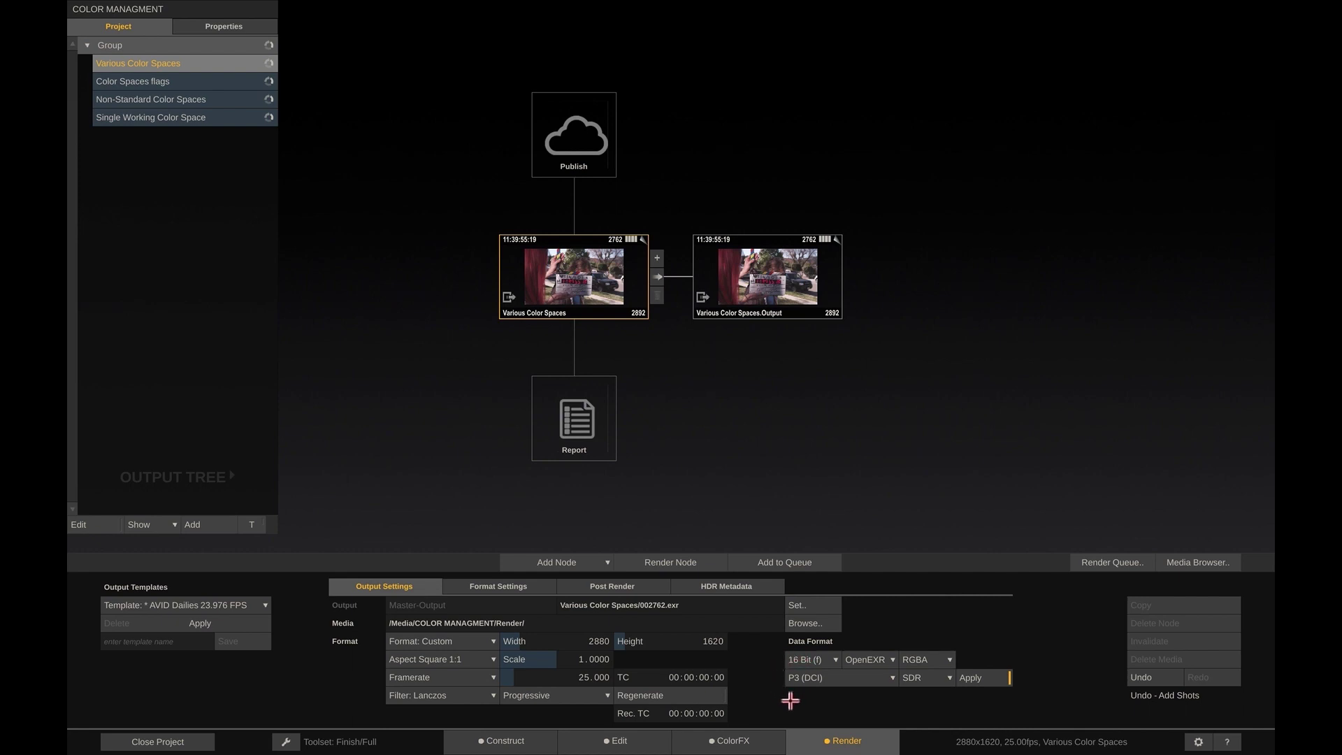
{"action": "left_click", "coordinate": [771, 308]}
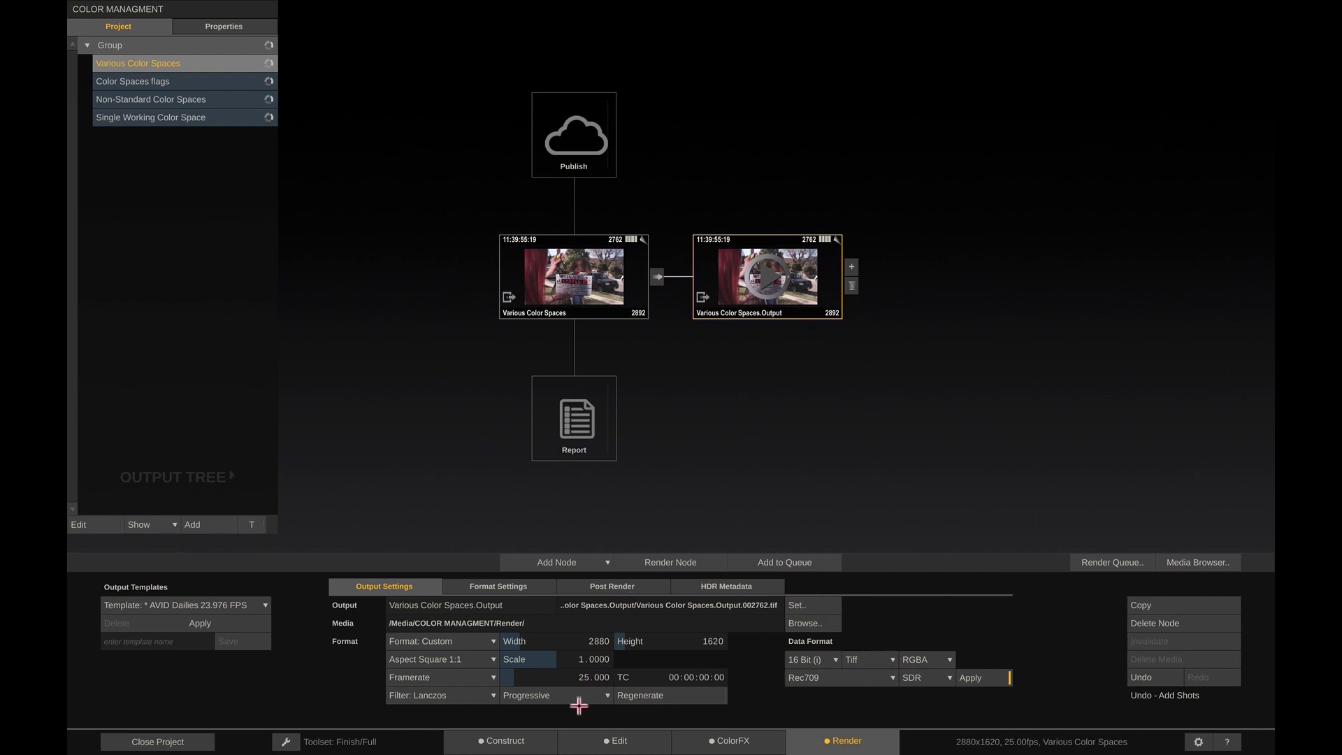
{"action": "left_click", "coordinate": [522, 743]}
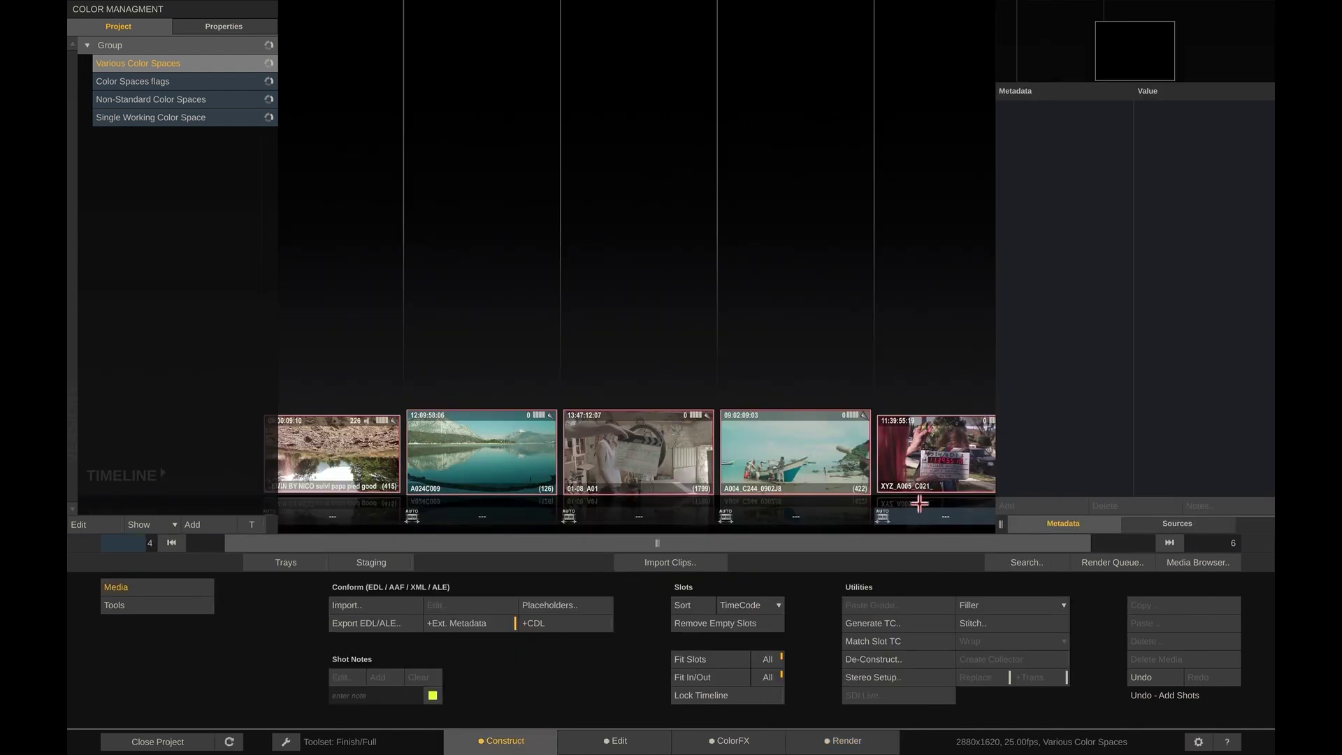
Open XYZ_A005_C021 in ColorFX and show monitor settings: Rec709 interface, P3 (DCI) SDI.
{"action": "left_click", "coordinate": [921, 479]}
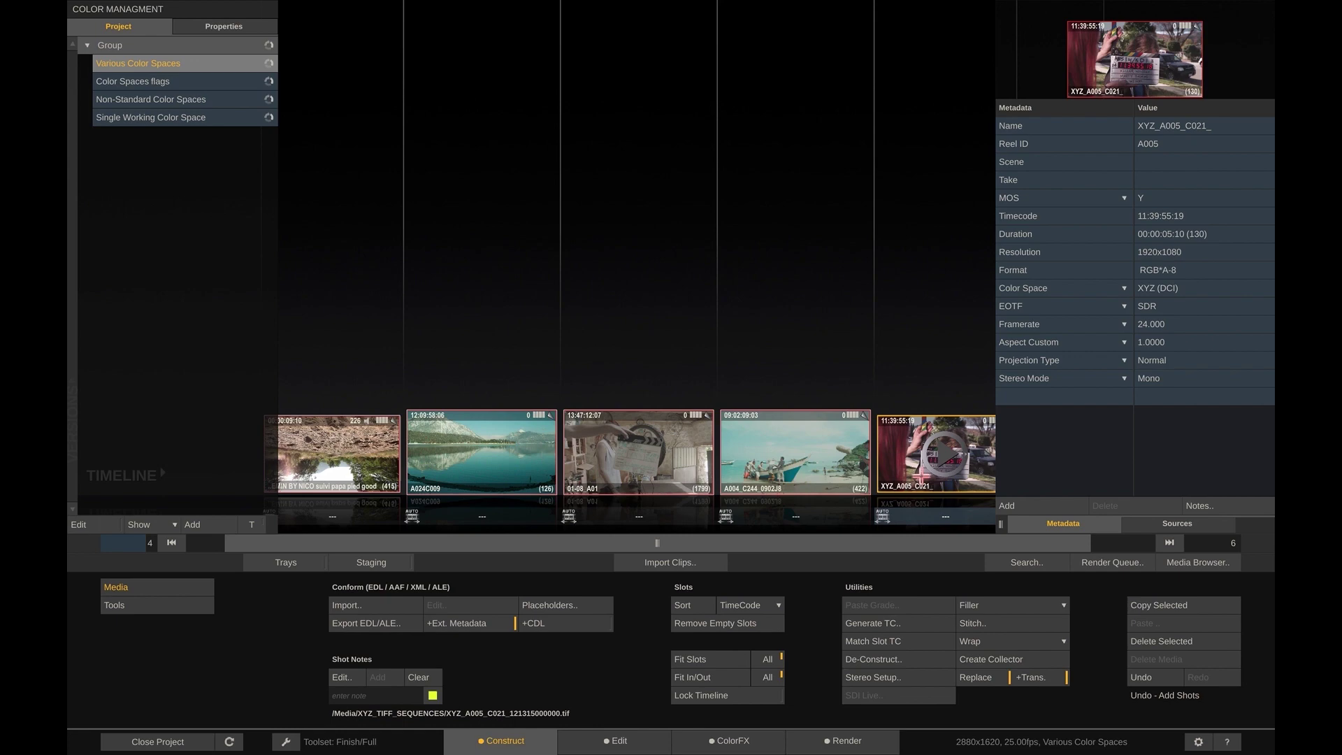
{"action": "left_click", "coordinate": [943, 454]}
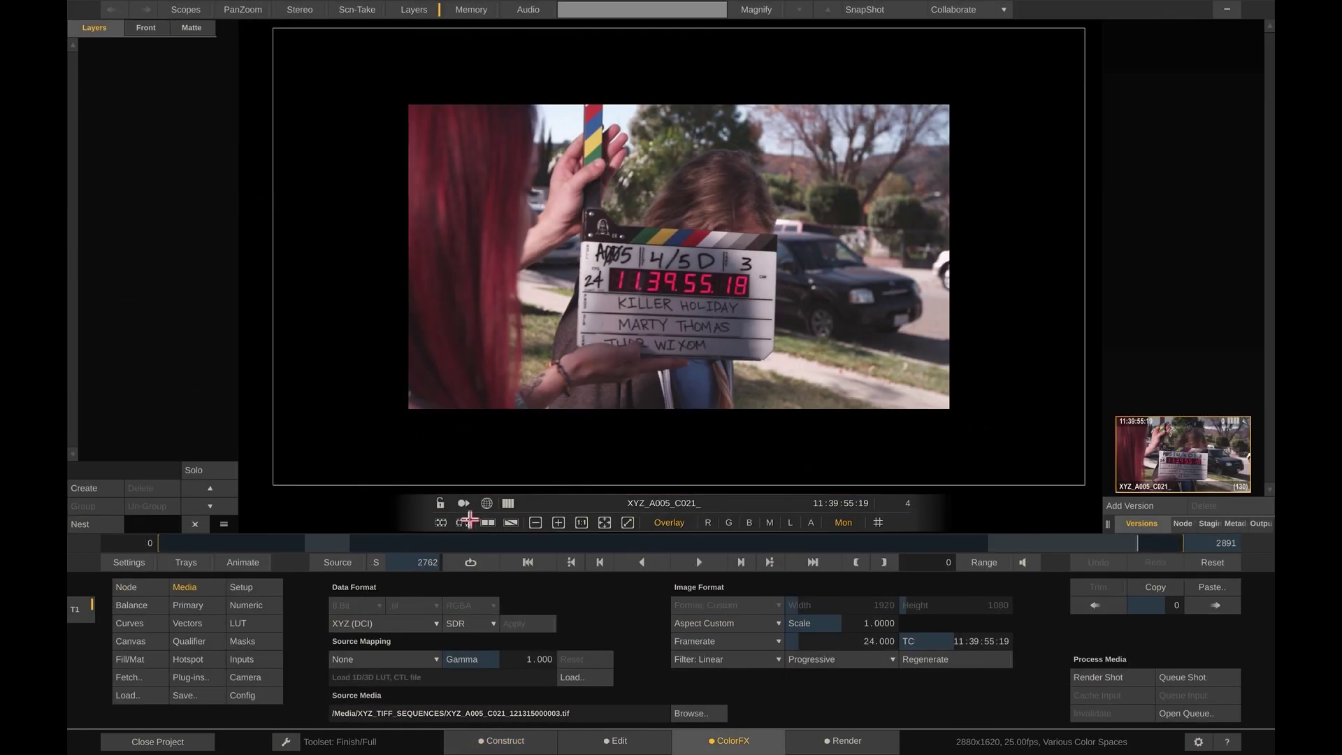
{"action": "left_click", "coordinate": [143, 562]}
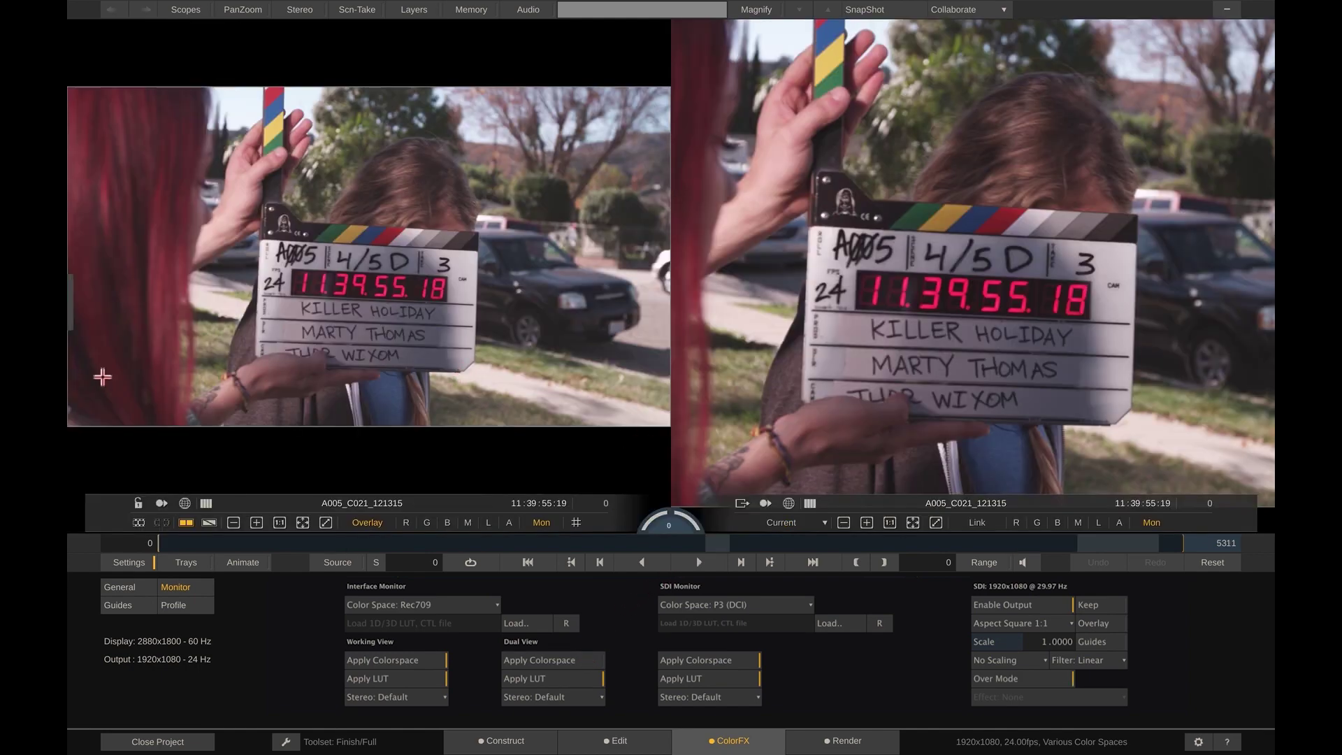
Fit the right viewer, close the monitor settings, and view the shot's Lin/sRGB SDR media format.
{"action": "left_click", "coordinate": [913, 523]}
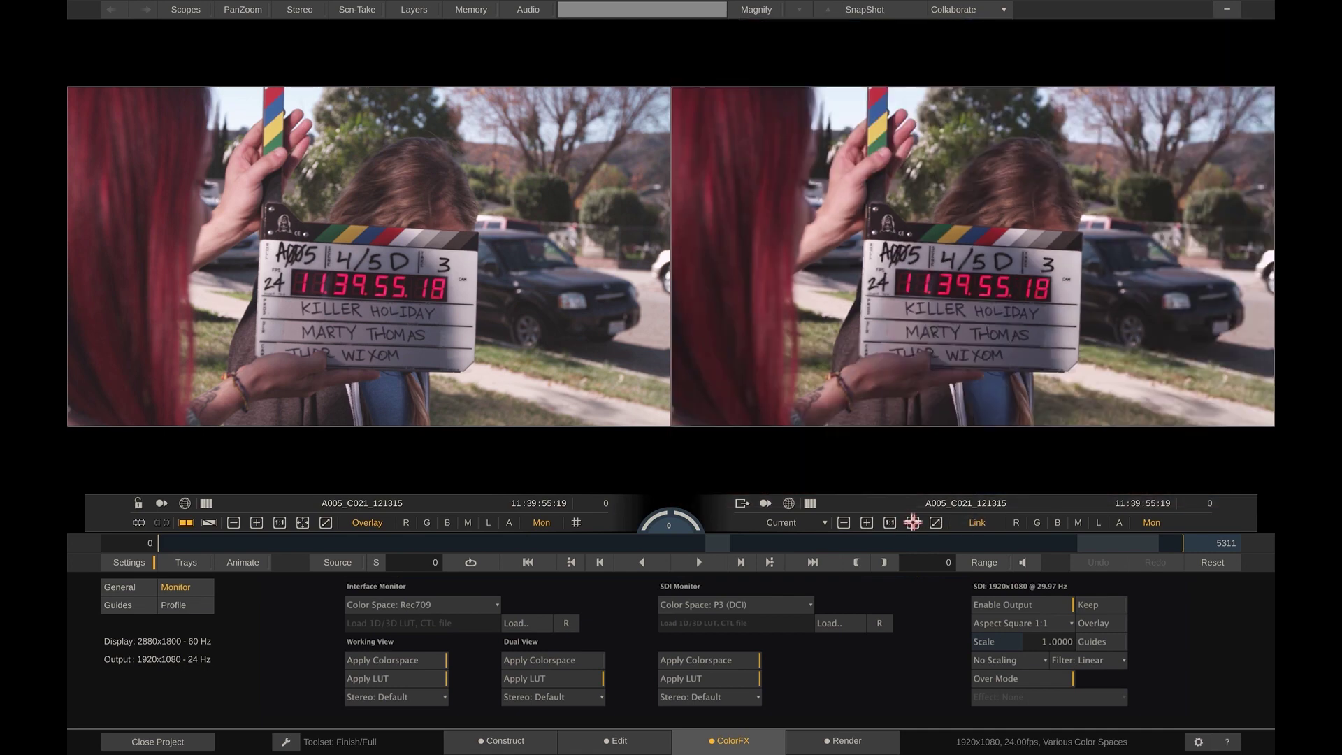
{"action": "key", "text": "Escape"}
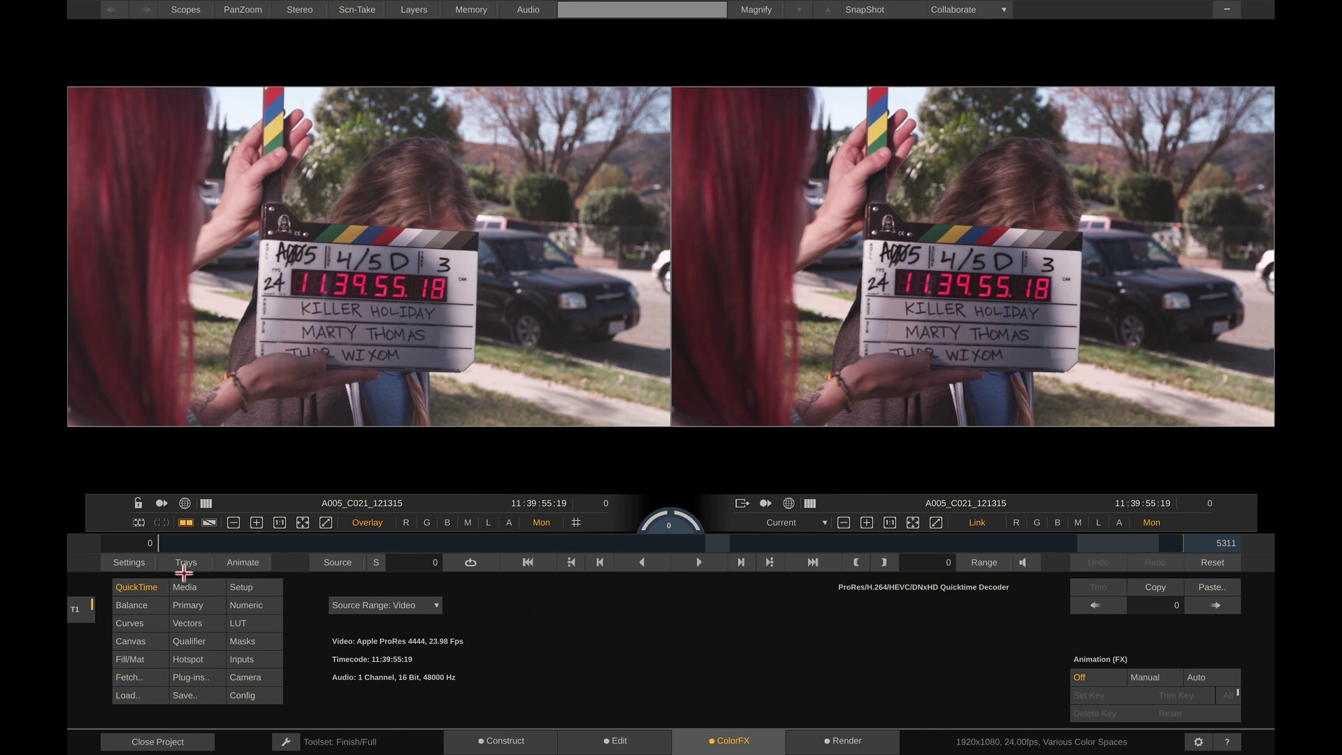
{"action": "left_click", "coordinate": [184, 581]}
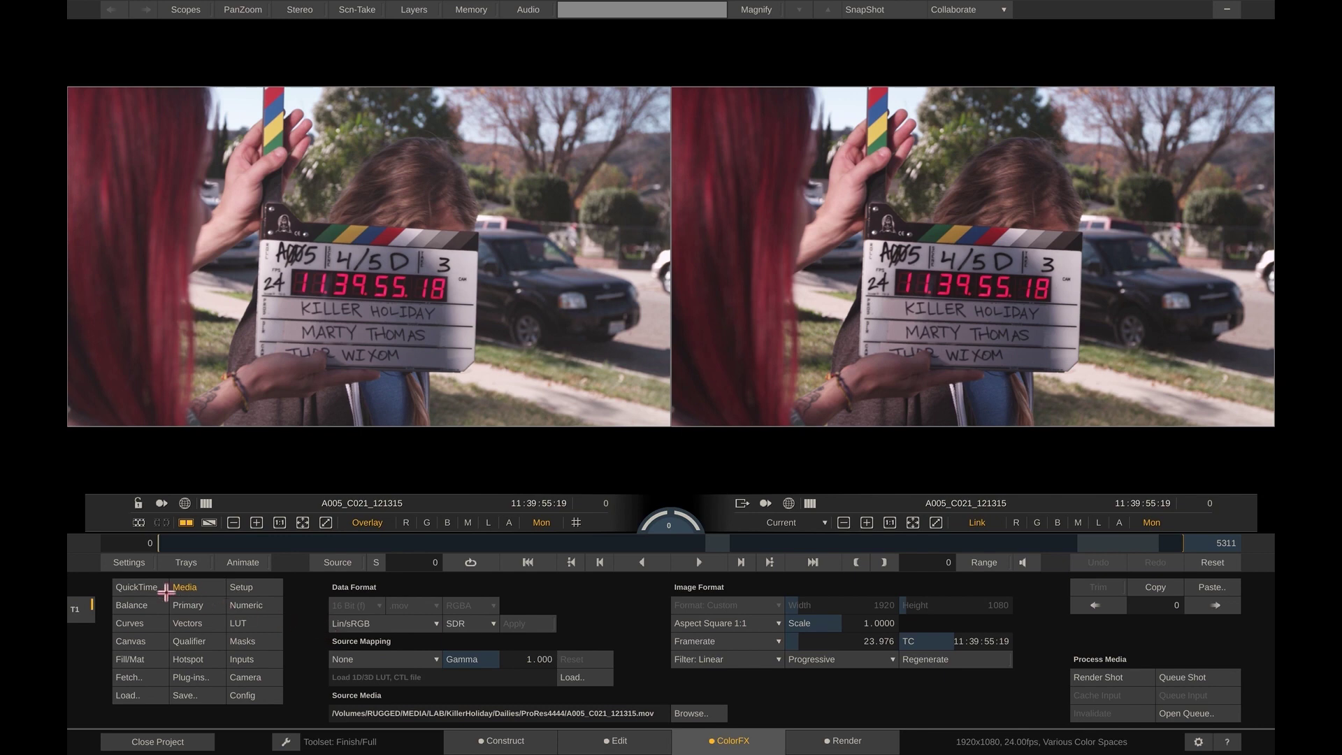
{"action": "left_click", "coordinate": [124, 563]}
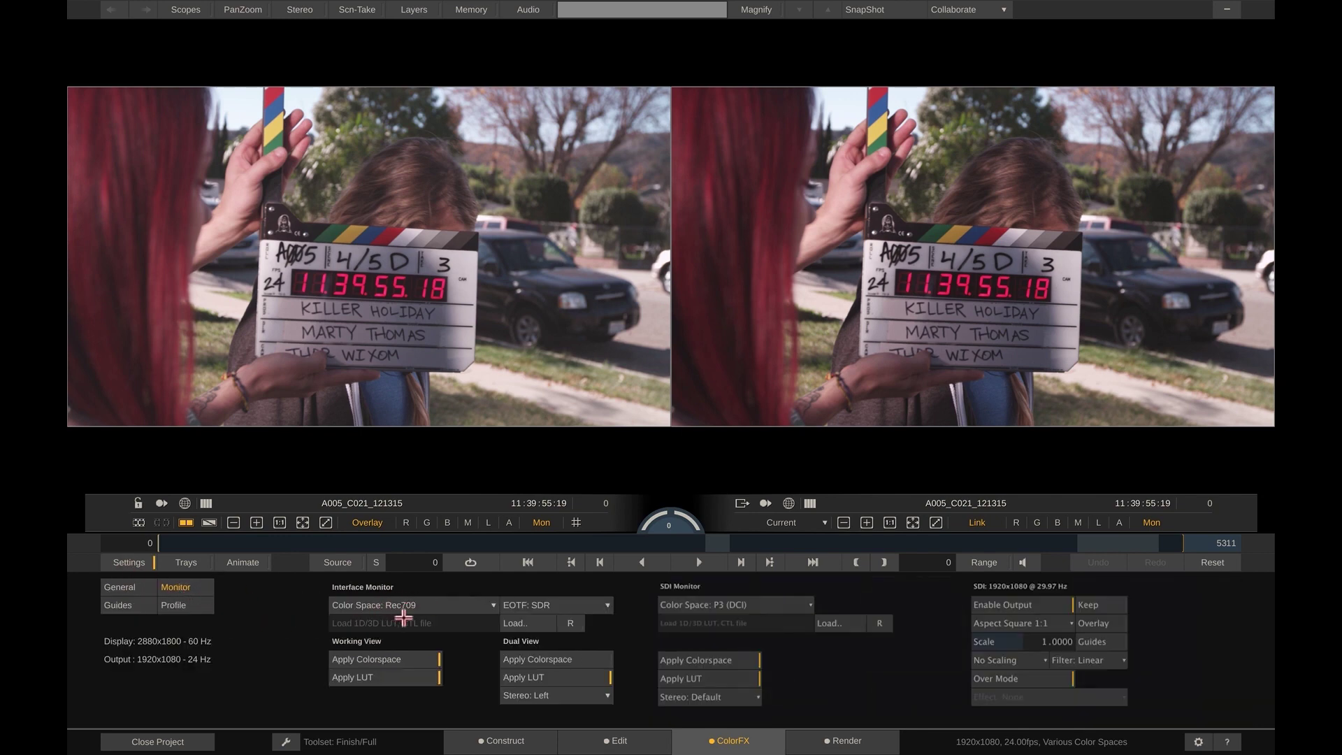
{"action": "left_click", "coordinate": [128, 562]}
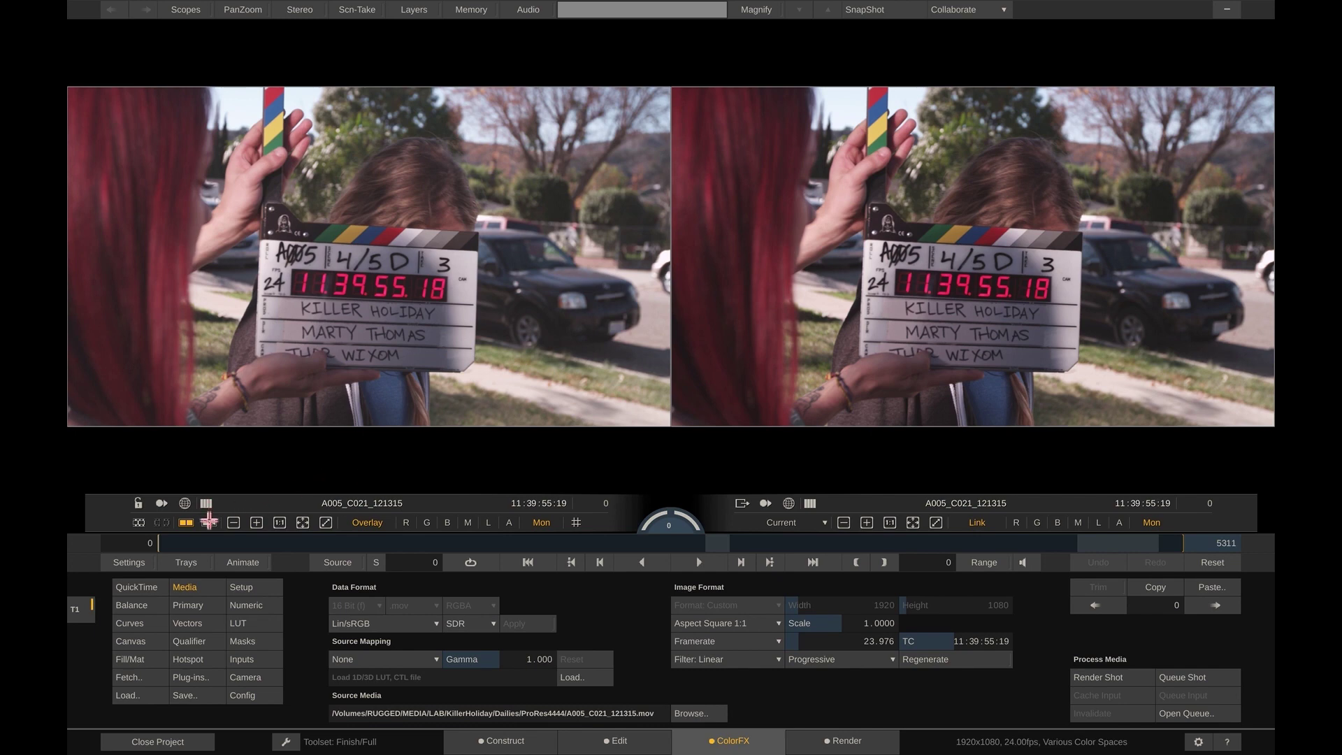
{"action": "left_click", "coordinate": [209, 523]}
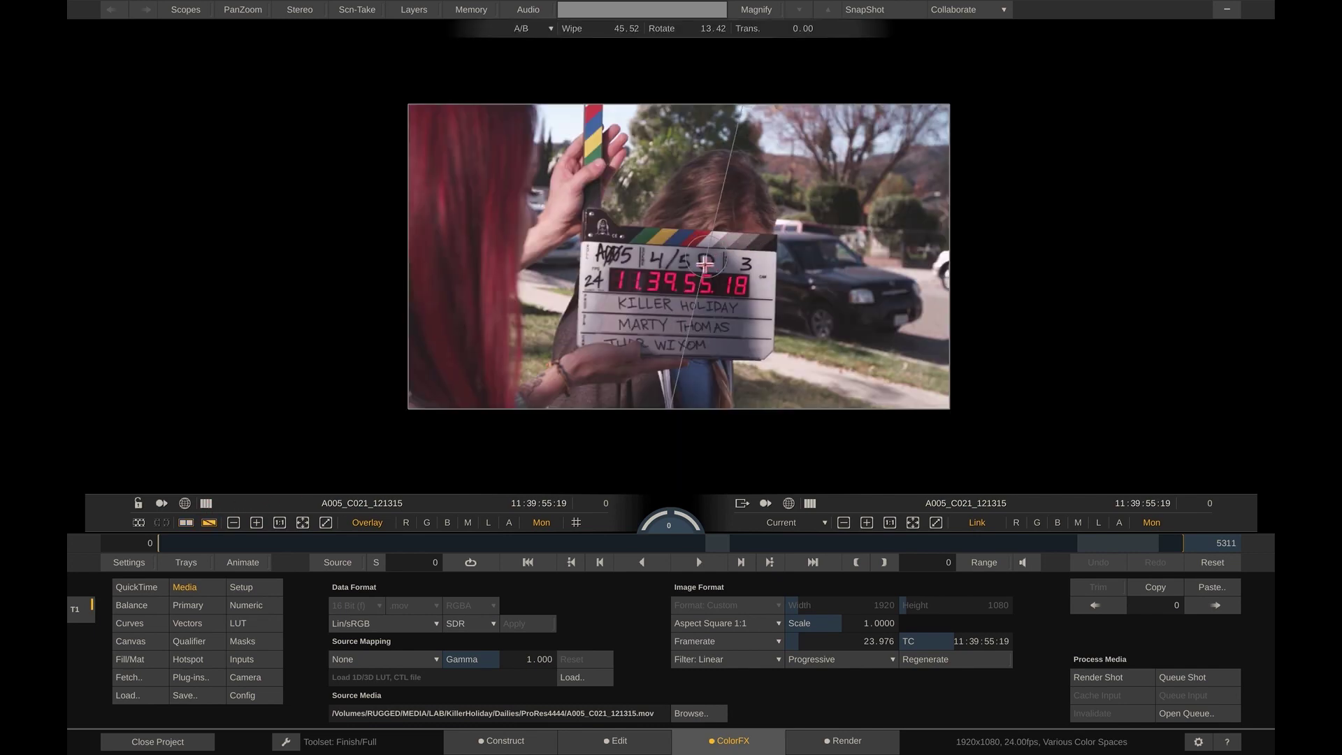
{"action": "left_click_drag", "start_coordinate": [705, 264], "coordinate": [836, 300]}
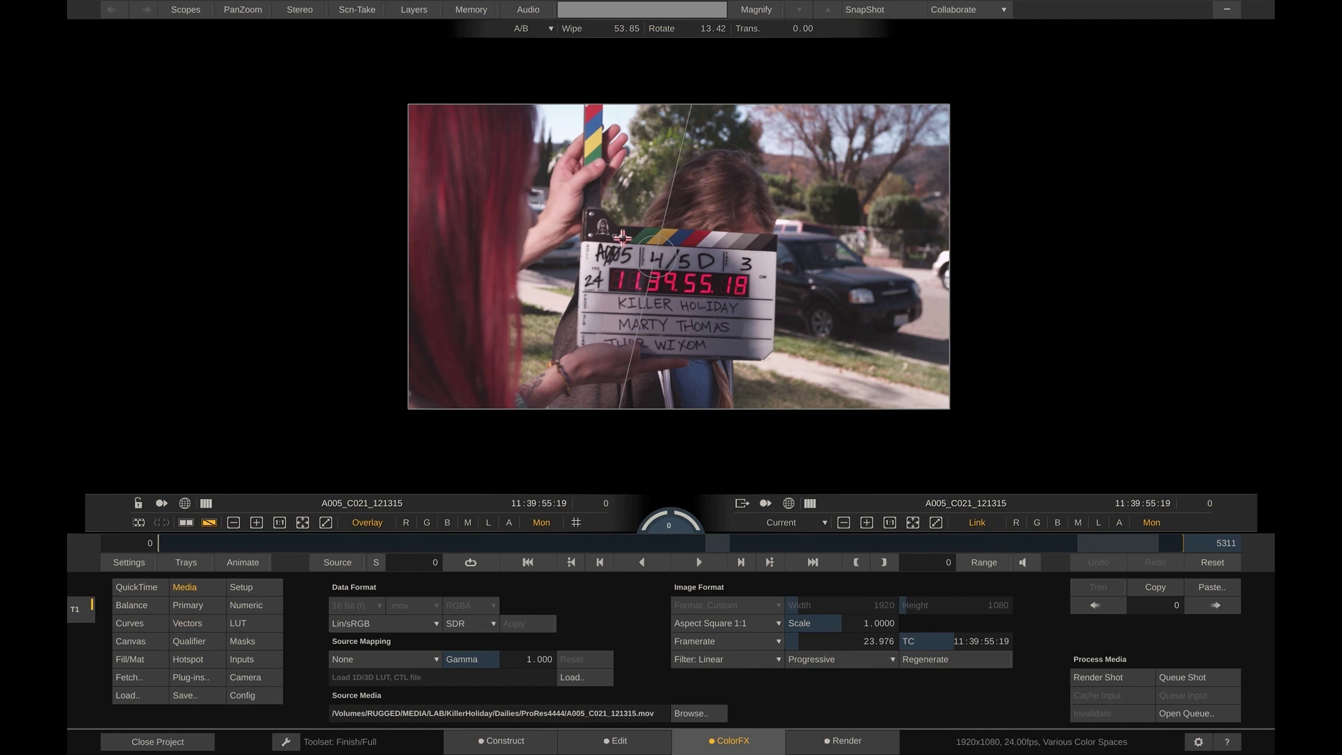
{"action": "left_click_drag", "start_coordinate": [622, 237], "coordinate": [693, 221]}
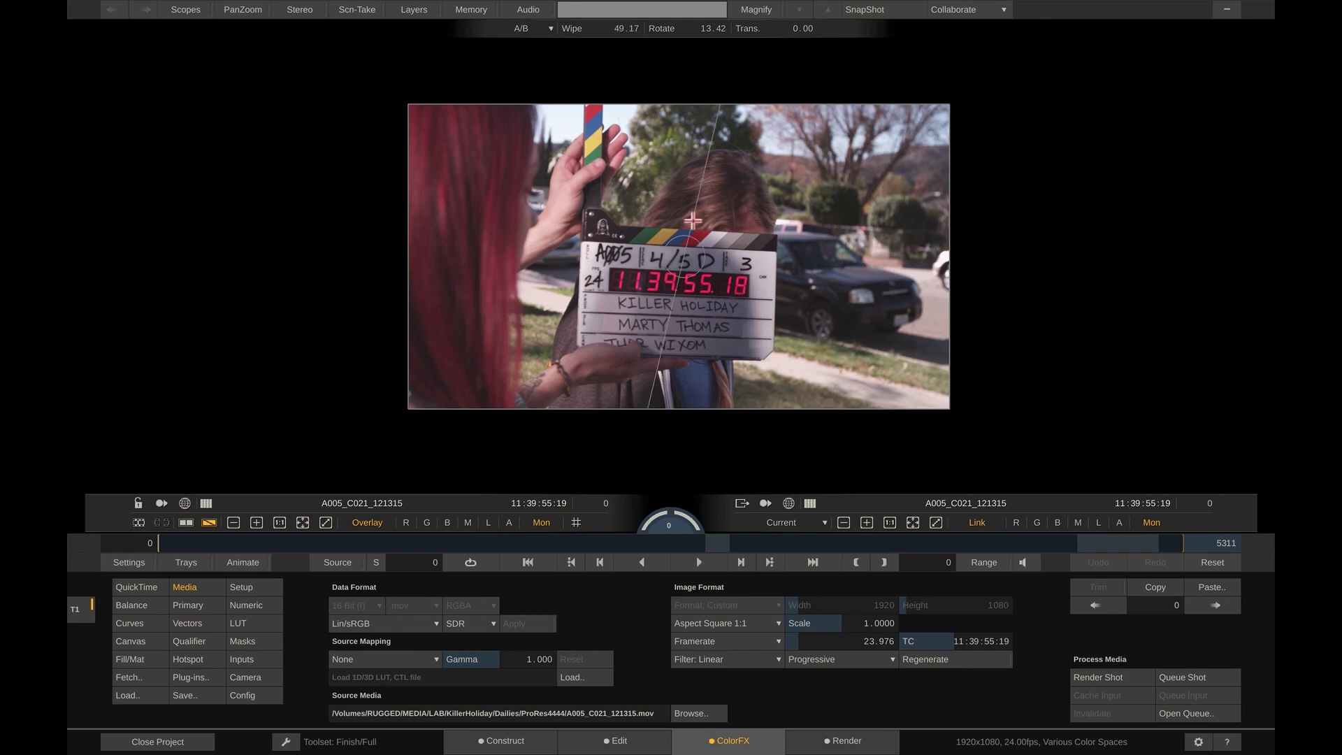
{"action": "key", "text": "alt+s"}
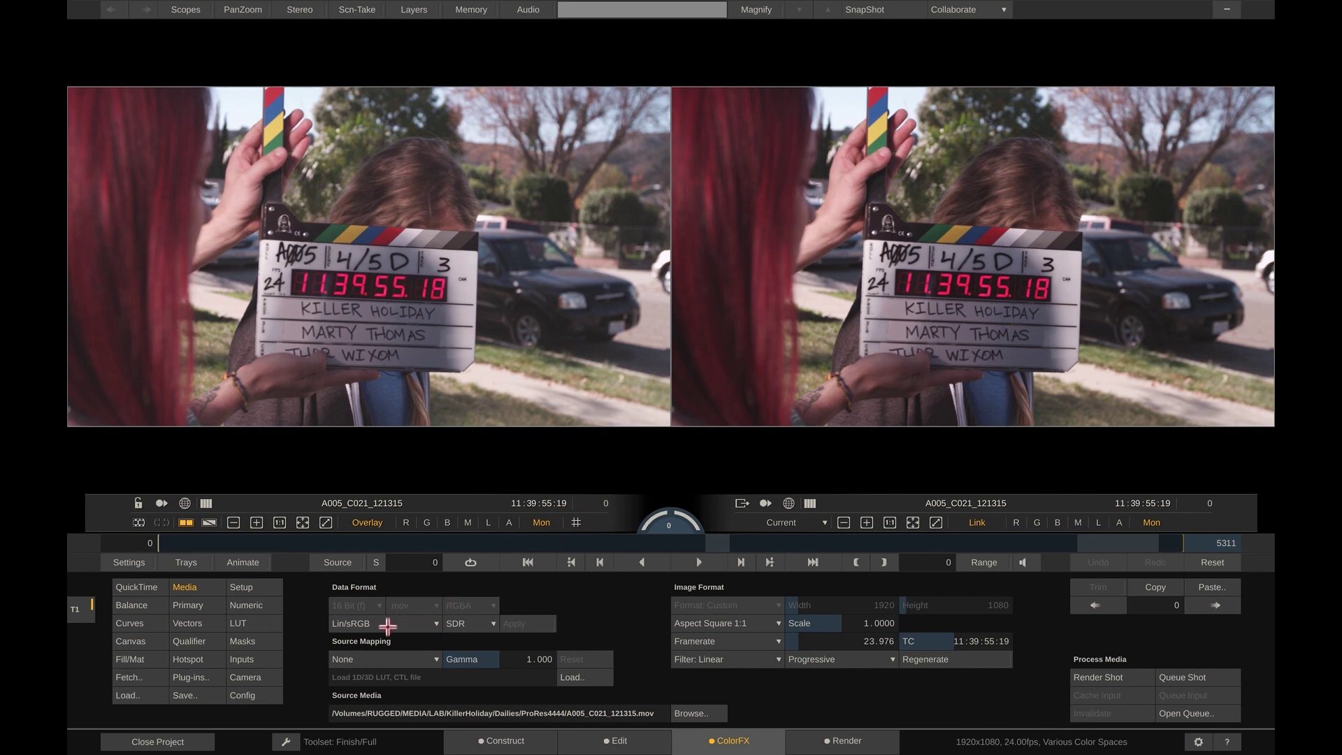
Try Wide Gamut on the clapper shot, revert it to Lin/sRGB, then scrub to A004C005_120531ZH.
{"action": "left_click", "coordinate": [388, 624]}
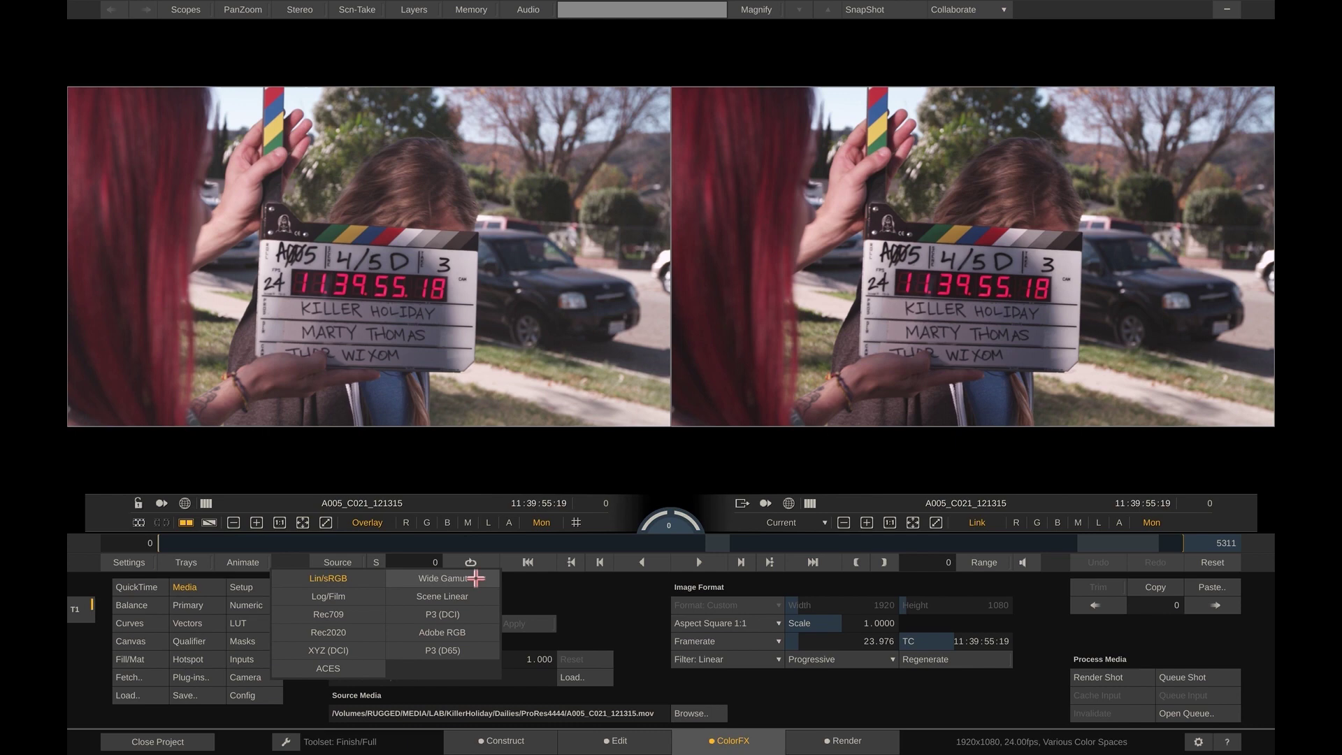
{"action": "left_click", "coordinate": [476, 578]}
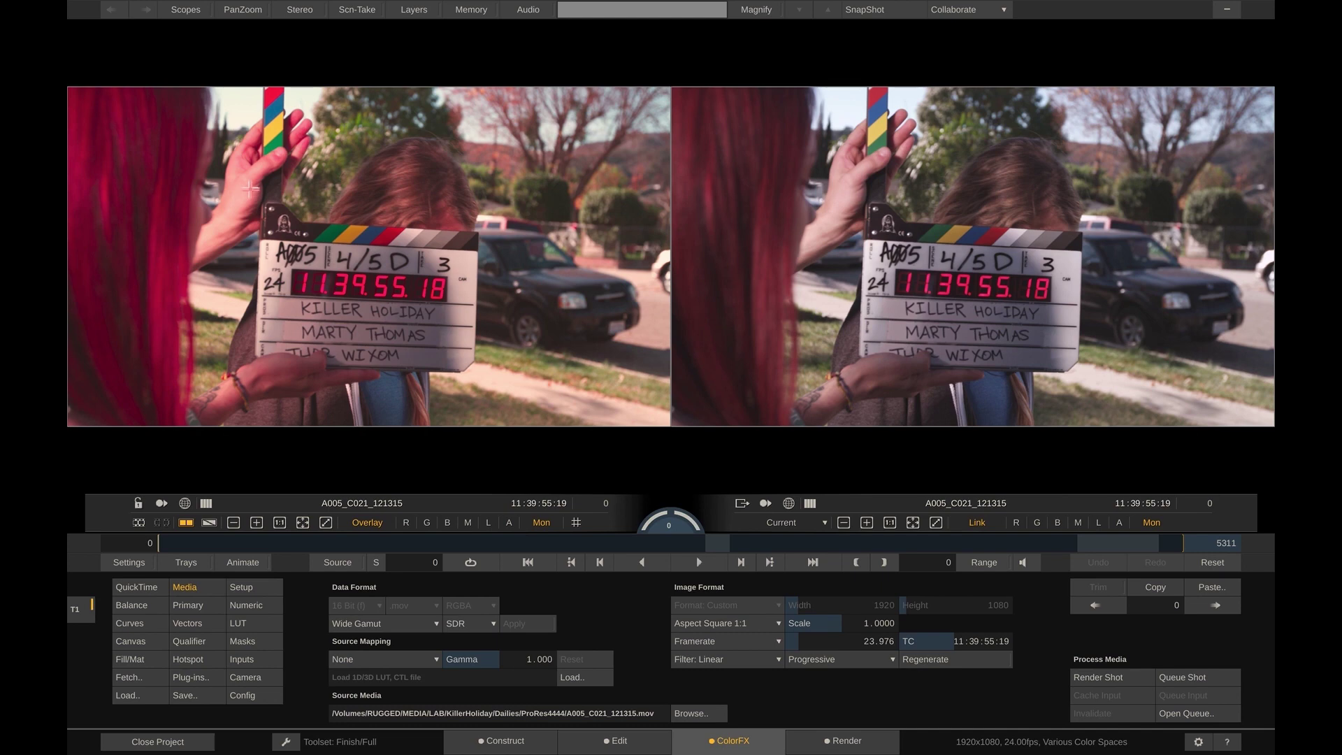
{"action": "left_click", "coordinate": [384, 620]}
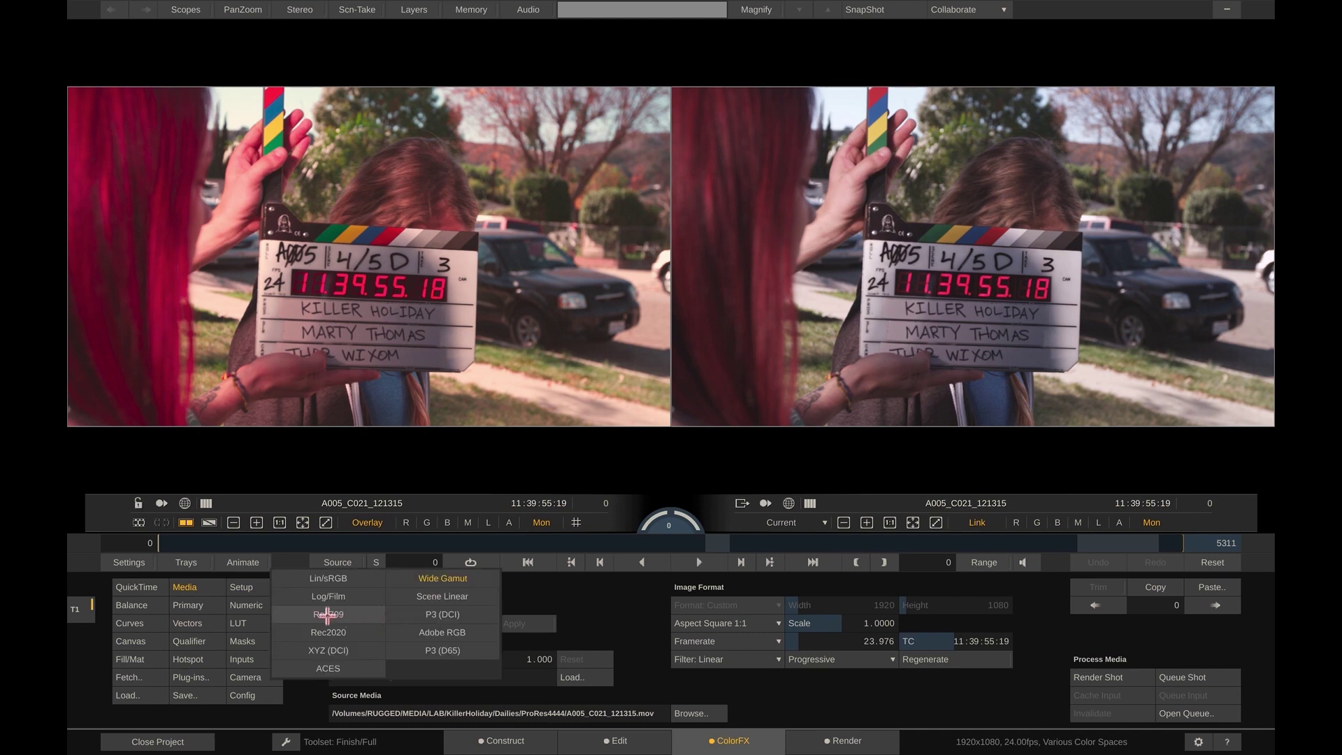
{"action": "left_click", "coordinate": [312, 580]}
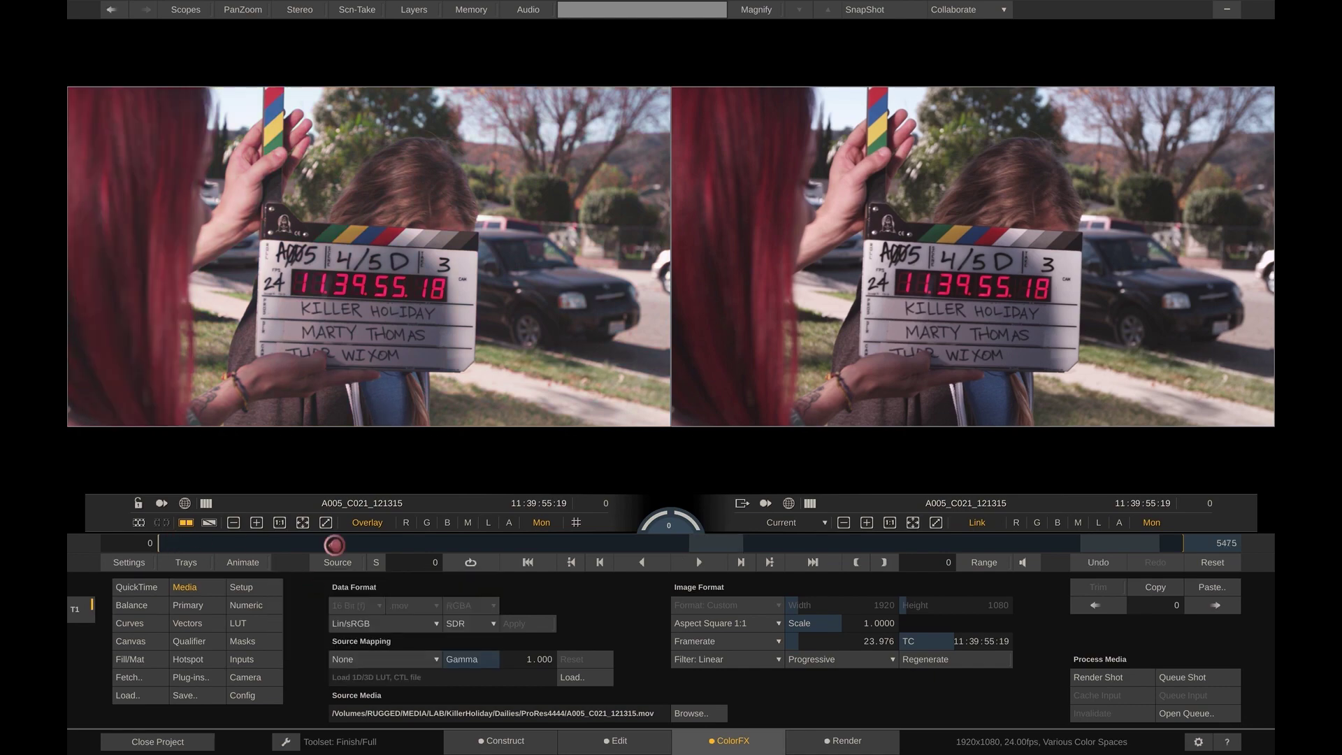
{"action": "left_click_drag", "start_coordinate": [329, 542], "coordinate": [692, 548]}
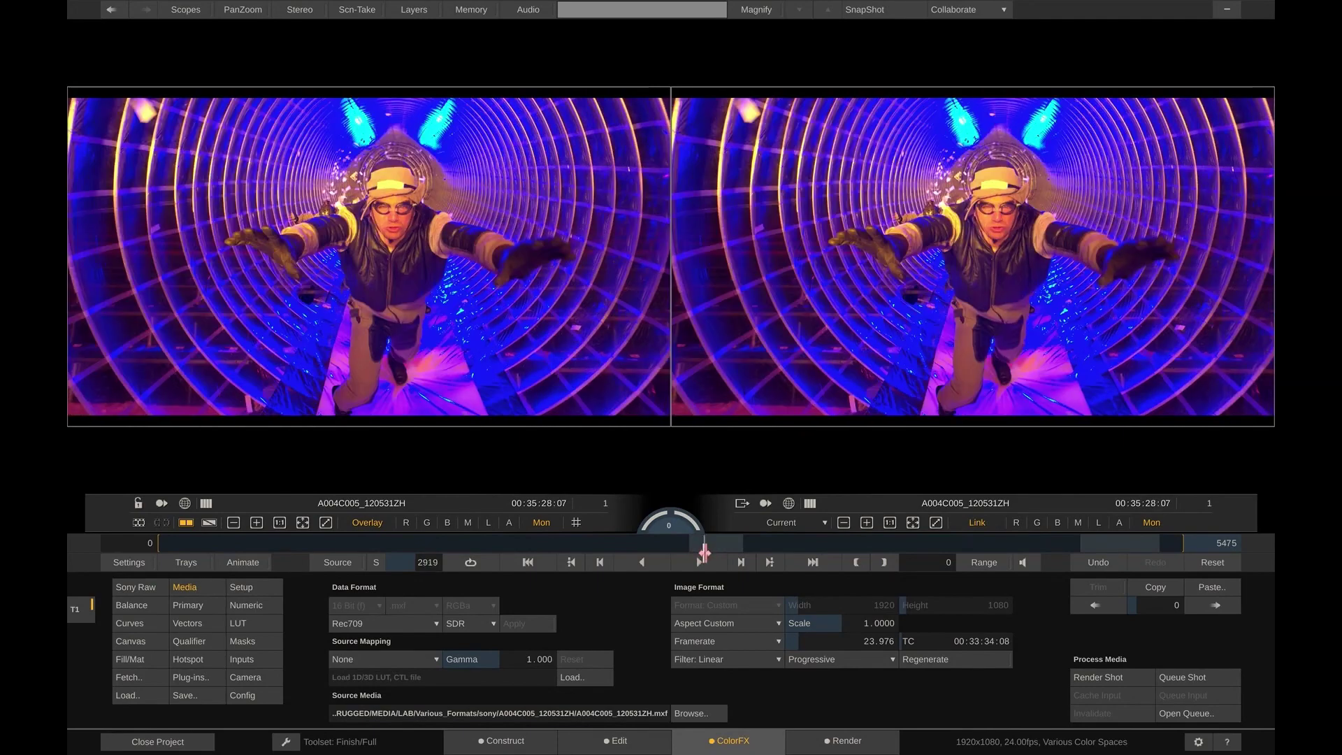
{"action": "left_click", "coordinate": [137, 587]}
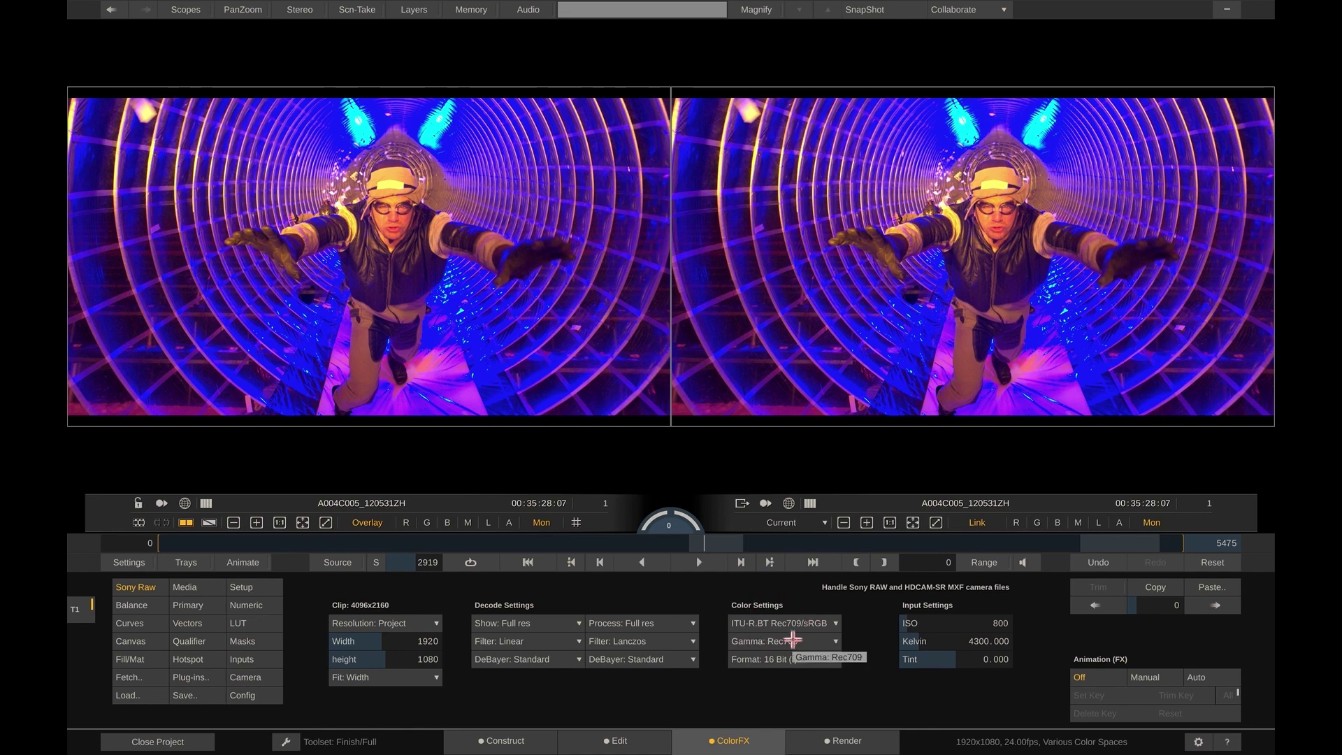
{"action": "left_click", "coordinate": [187, 589]}
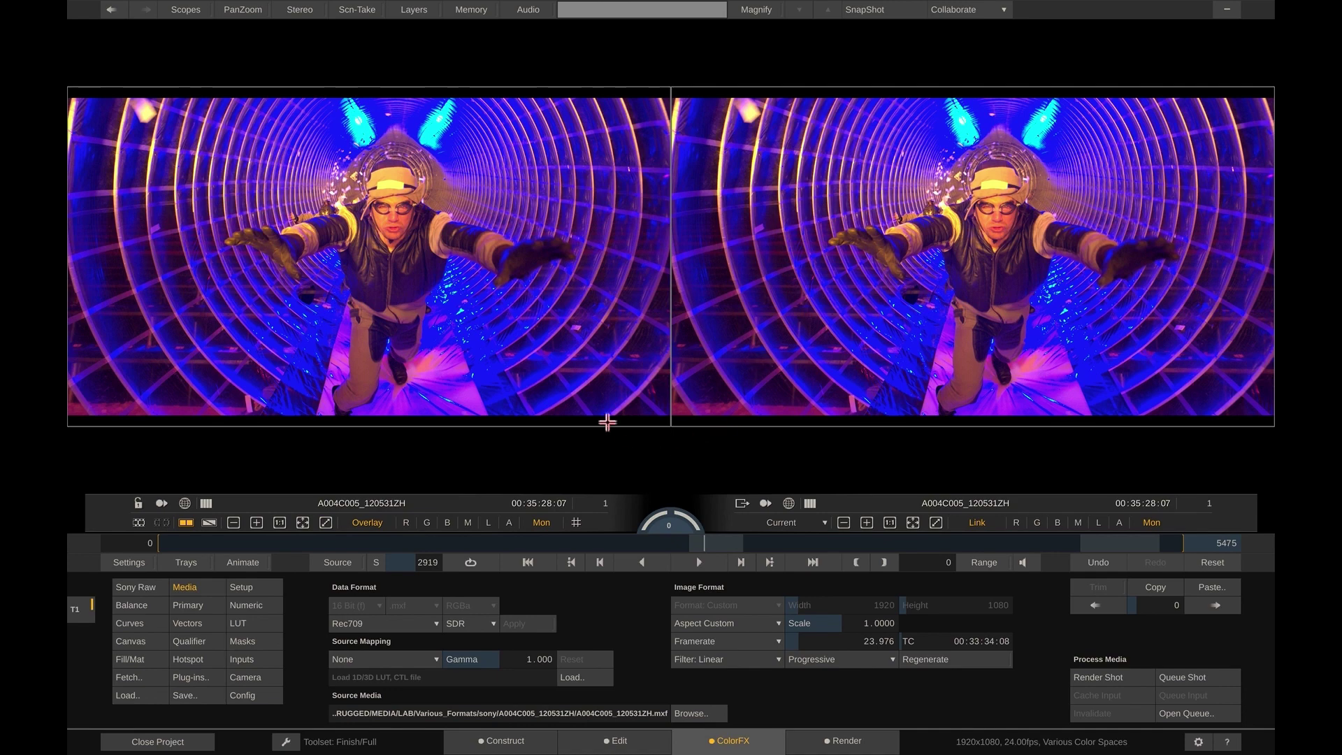
{"action": "left_click", "coordinate": [142, 563]}
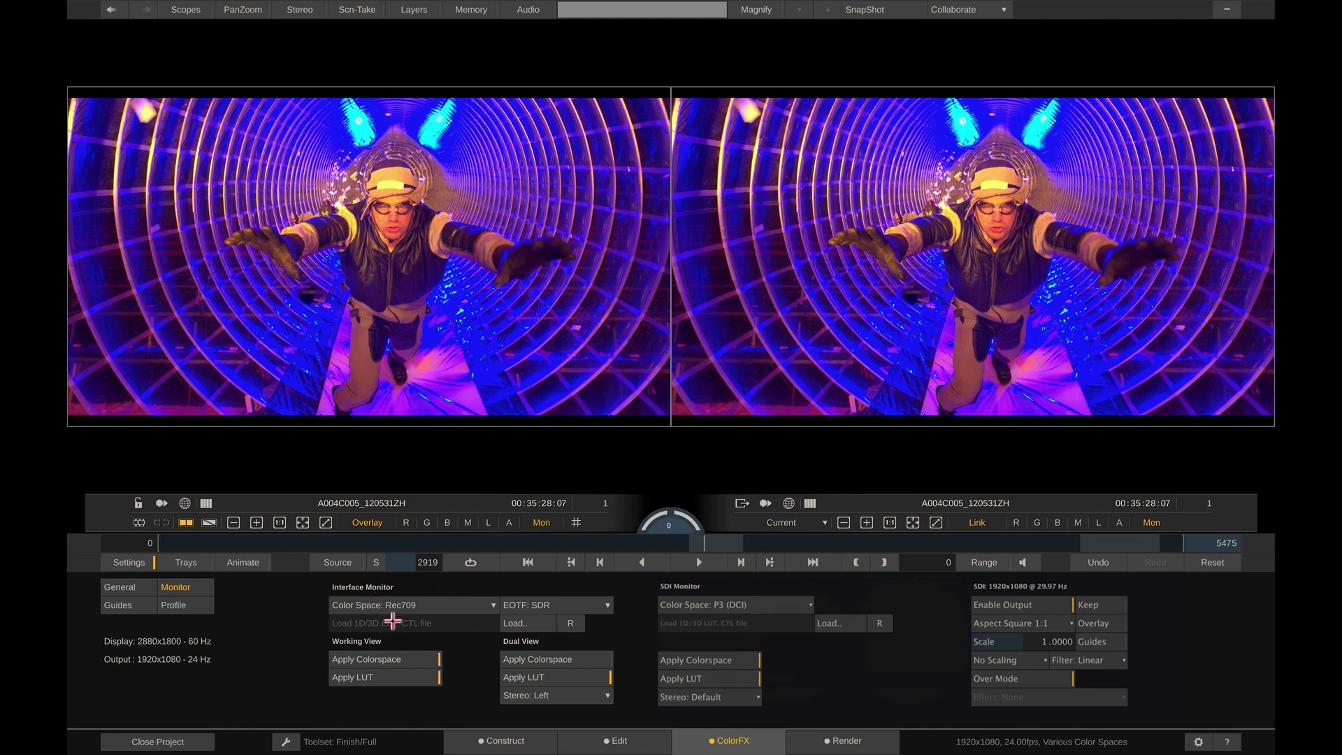
{"action": "left_click", "coordinate": [134, 560]}
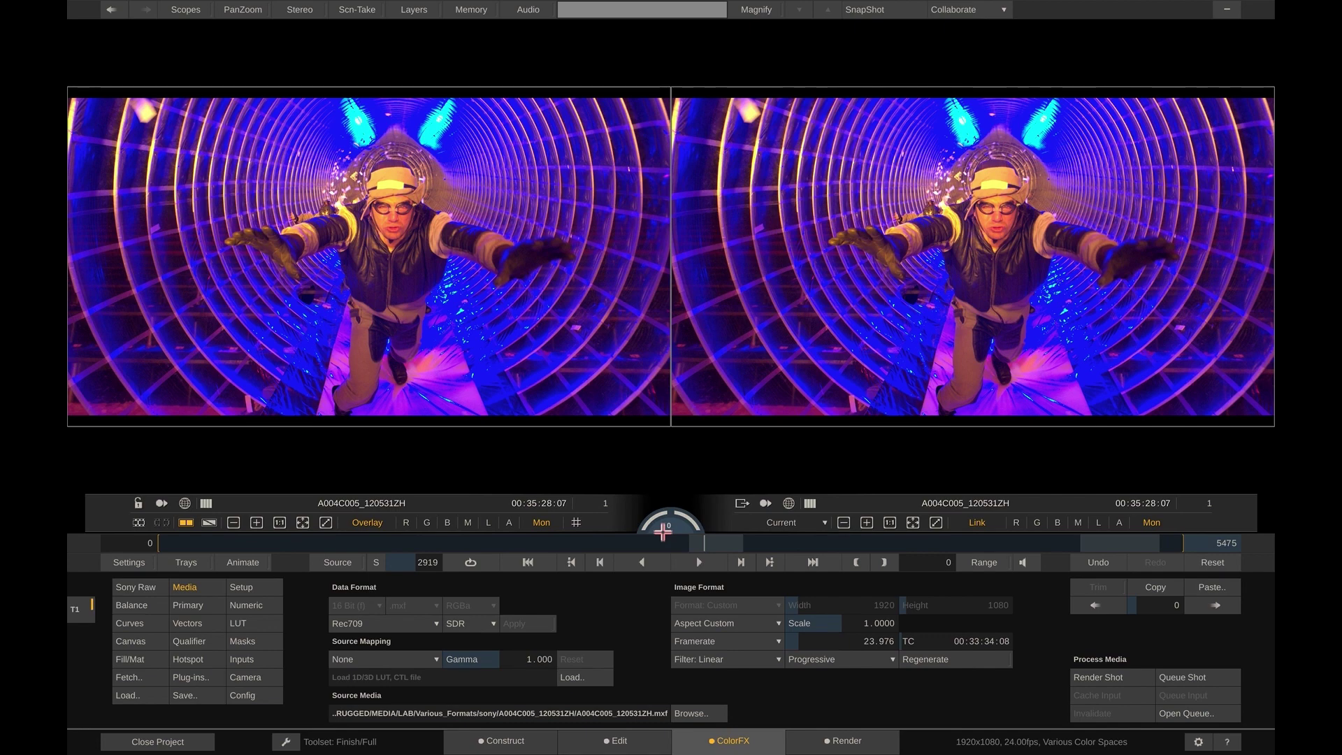
Decode the Sony A004C005_120531ZH shot in ACES-Gamut, confirm its ACES flag, and show monitor settings.
{"action": "left_click", "coordinate": [135, 587]}
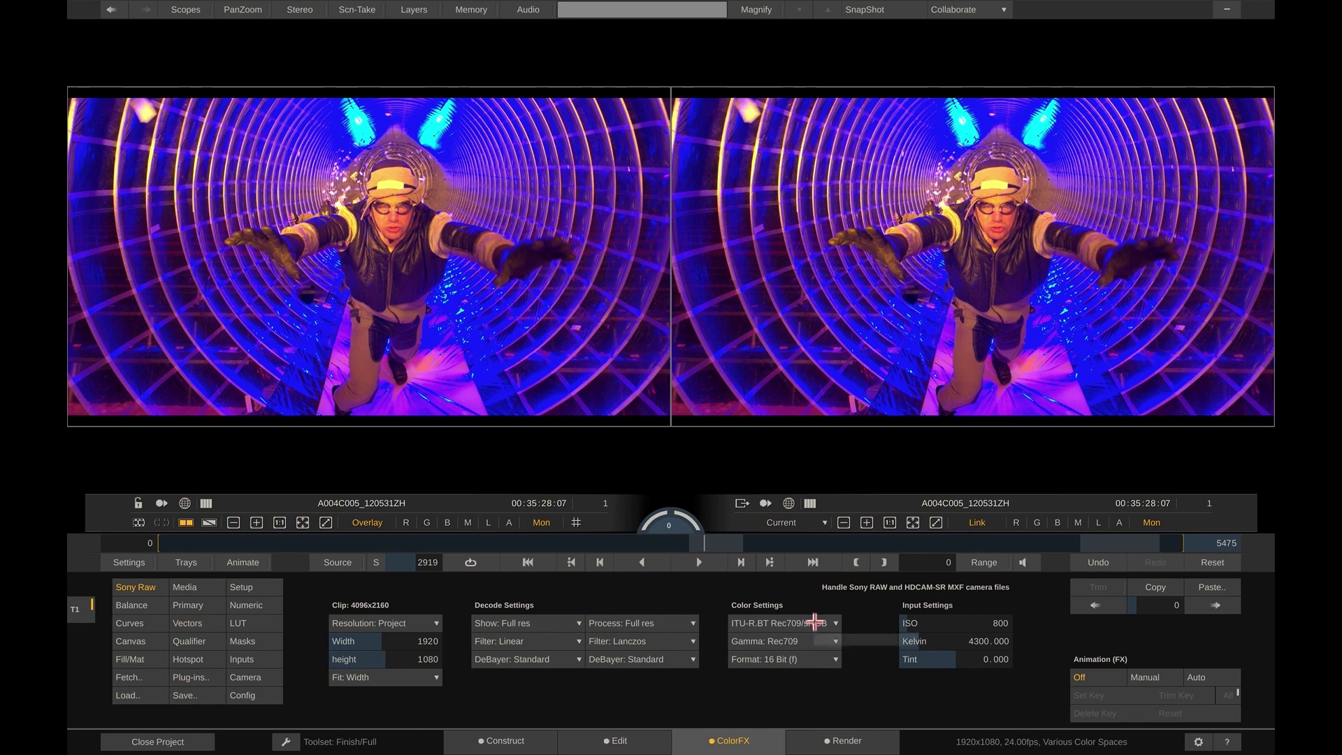
{"action": "left_click", "coordinate": [816, 621]}
{"action": "left_click", "coordinate": [807, 639]}
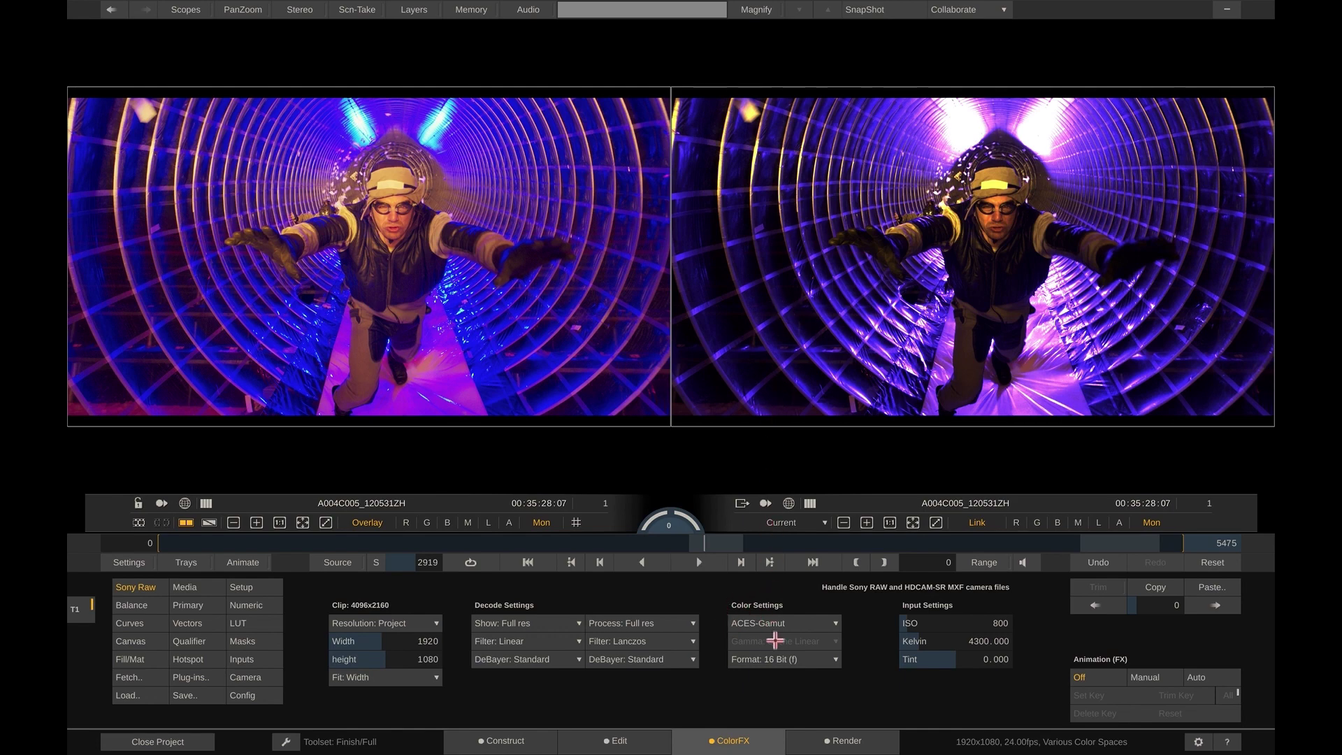
{"action": "left_click", "coordinate": [185, 586]}
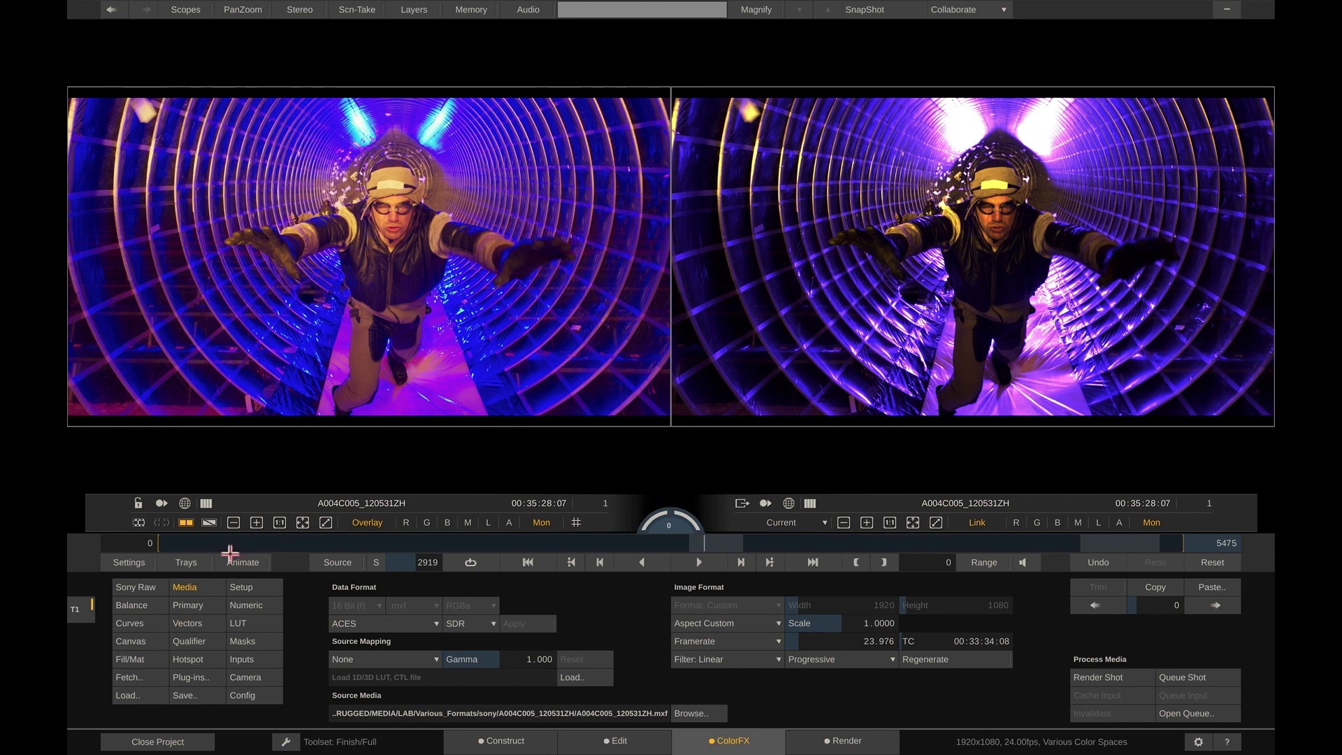
{"action": "left_click", "coordinate": [133, 562]}
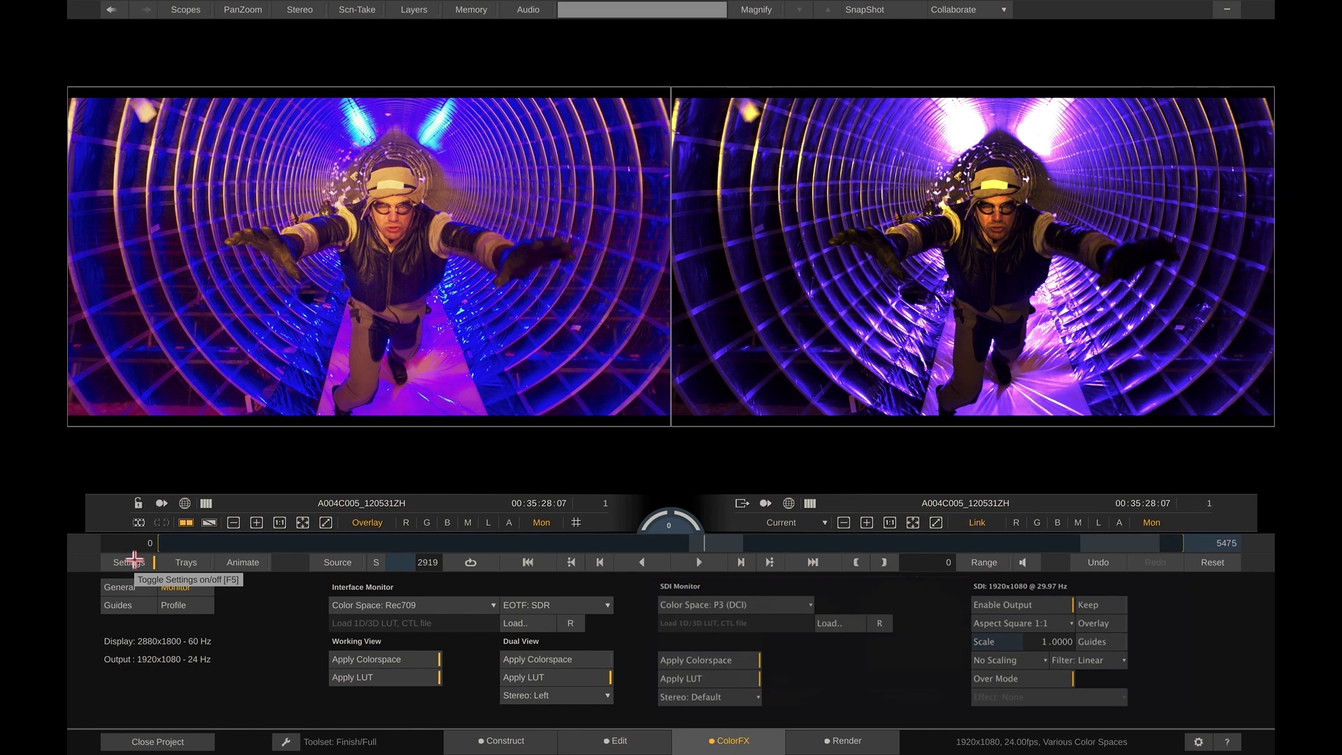
Review the master output node's 16-bit float OpenEXR RGBA, P3 (DCI) SDR settings in the Render tree.
{"action": "left_click", "coordinate": [831, 740]}
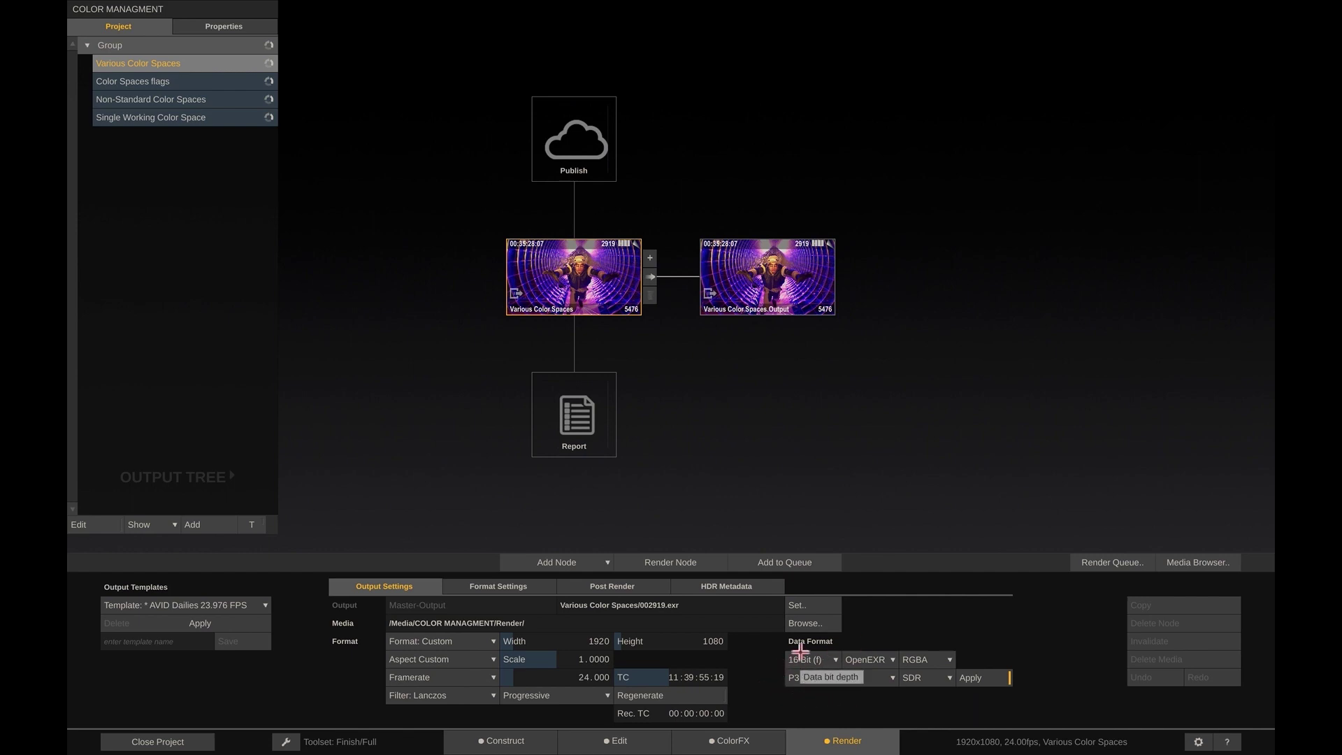
{"action": "mouse_move", "coordinate": [586, 278]}
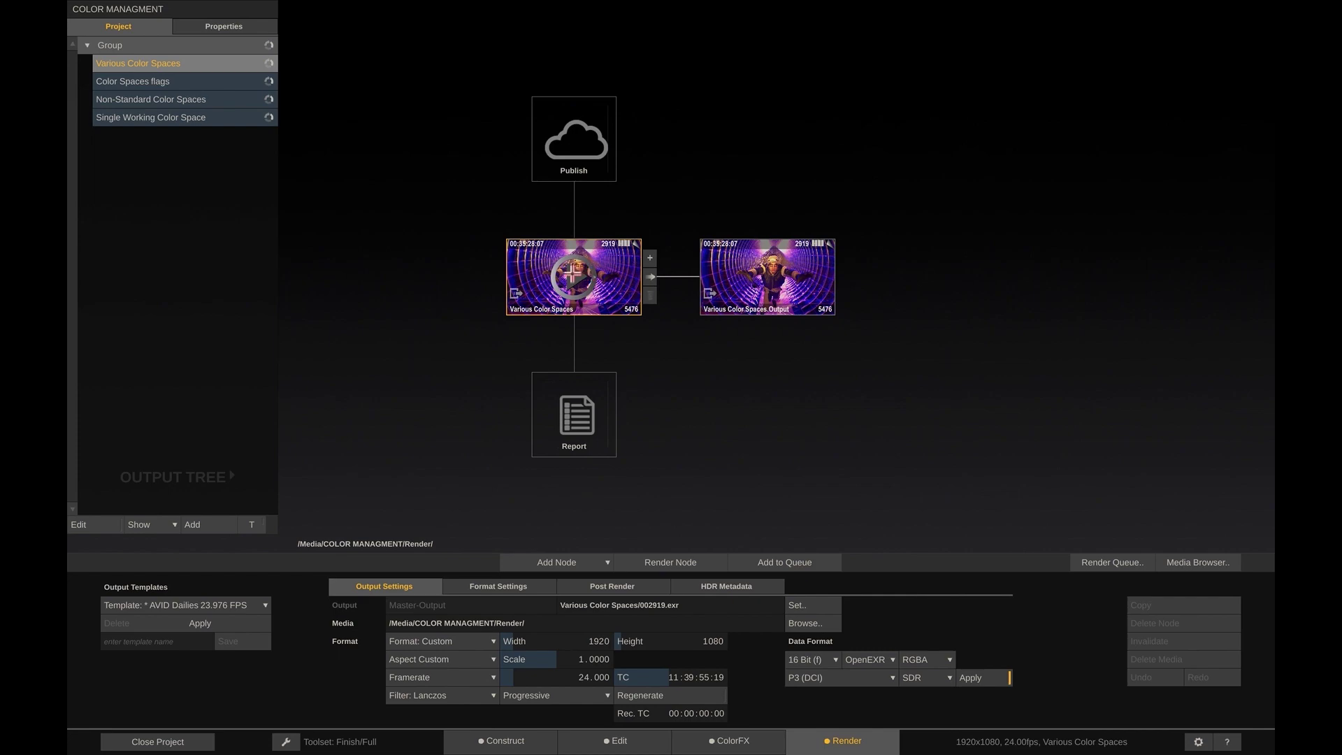
Show the Various Color Spaces output node beside the Sony tunnel shot in the ColorFX player.
{"action": "left_click", "coordinate": [572, 276]}
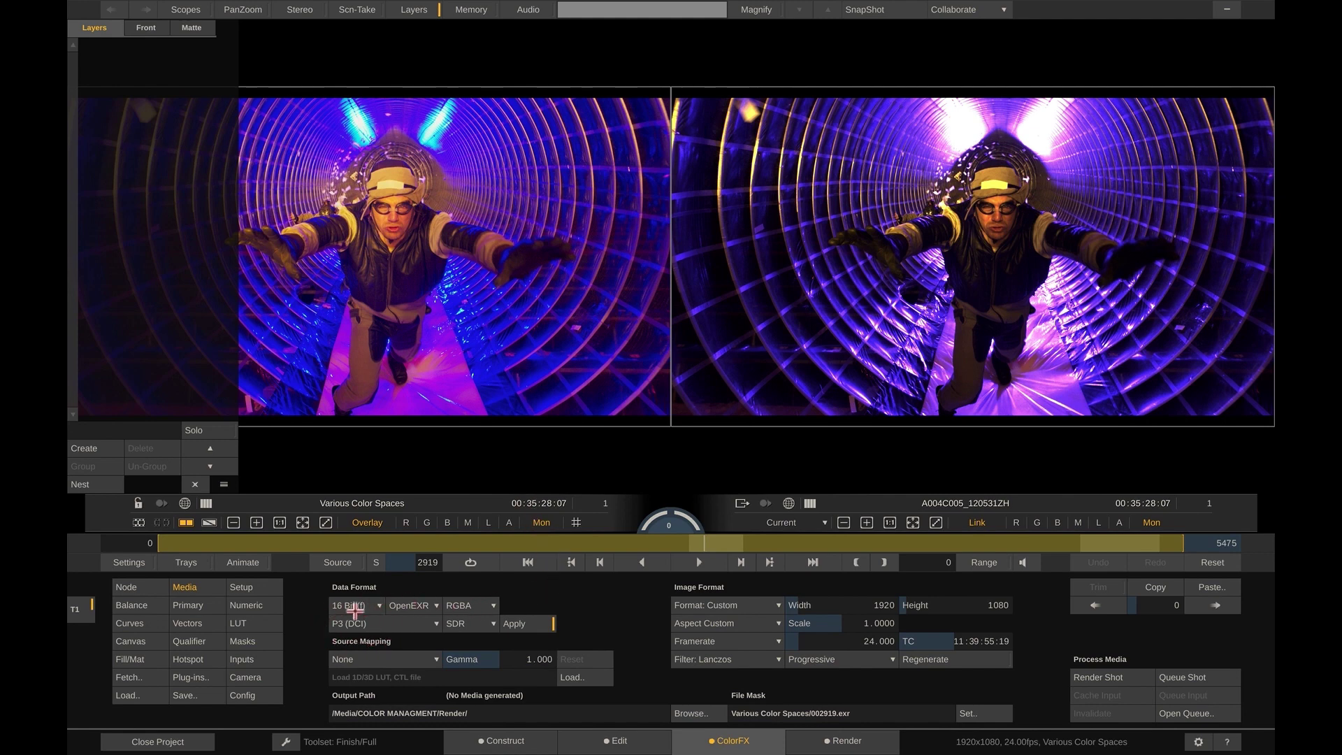
Display the monitor colour settings: Rec709 SDR interface monitor and P3 (DCI) SDI monitor.
{"action": "left_click", "coordinate": [137, 560]}
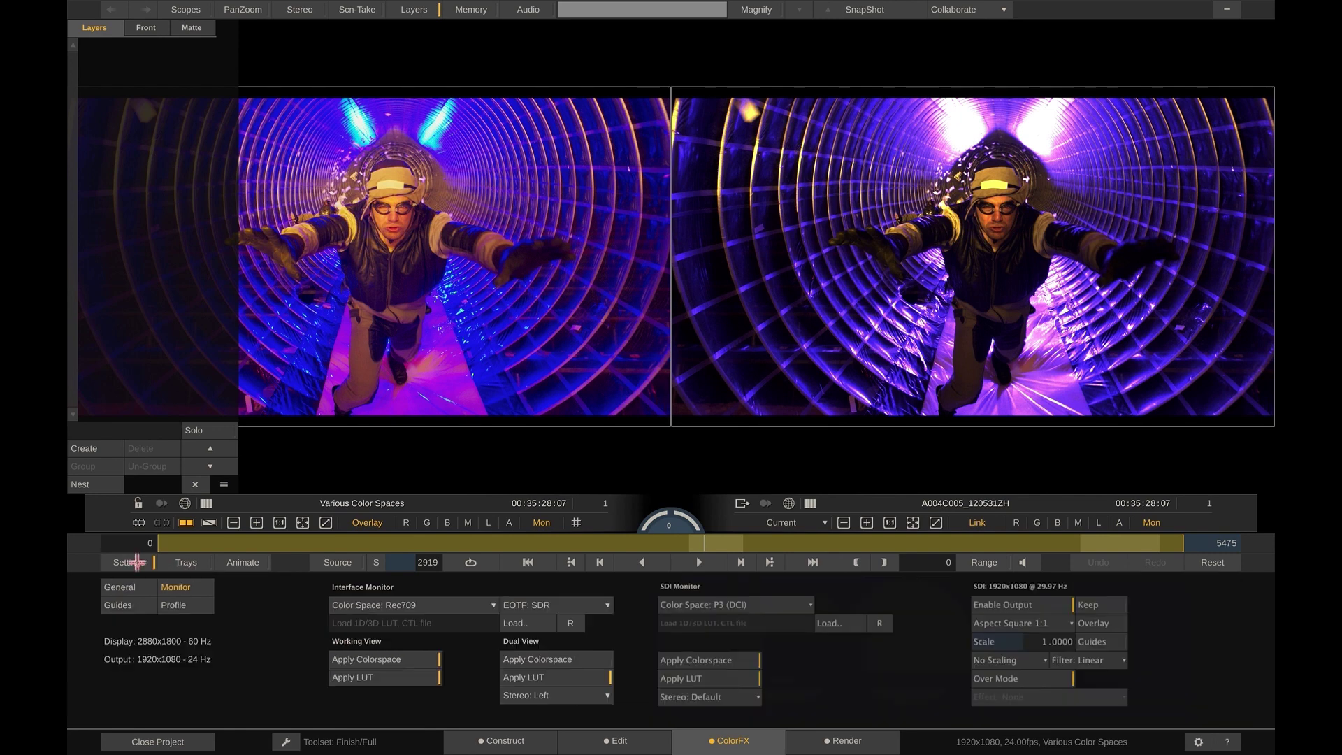